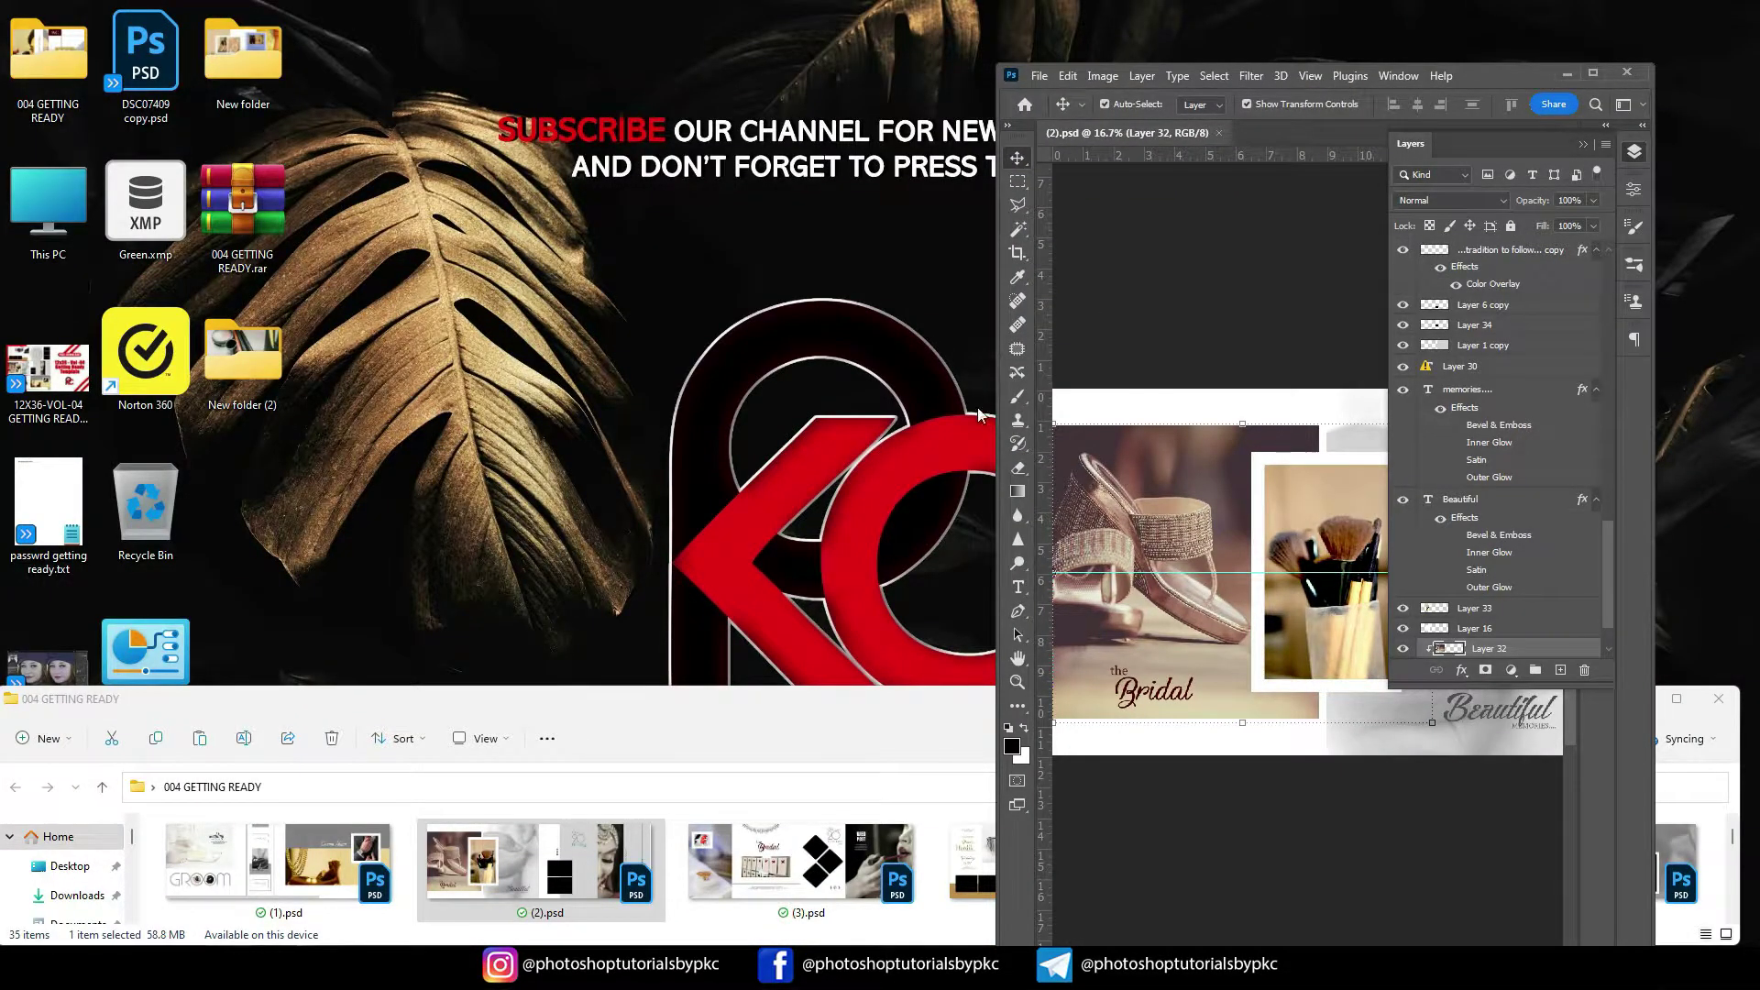
Resize the Photoshop window to span the screen's width above the file explorer window, keeping the whole album spread in view.
drag(996, 434, 10, 299)
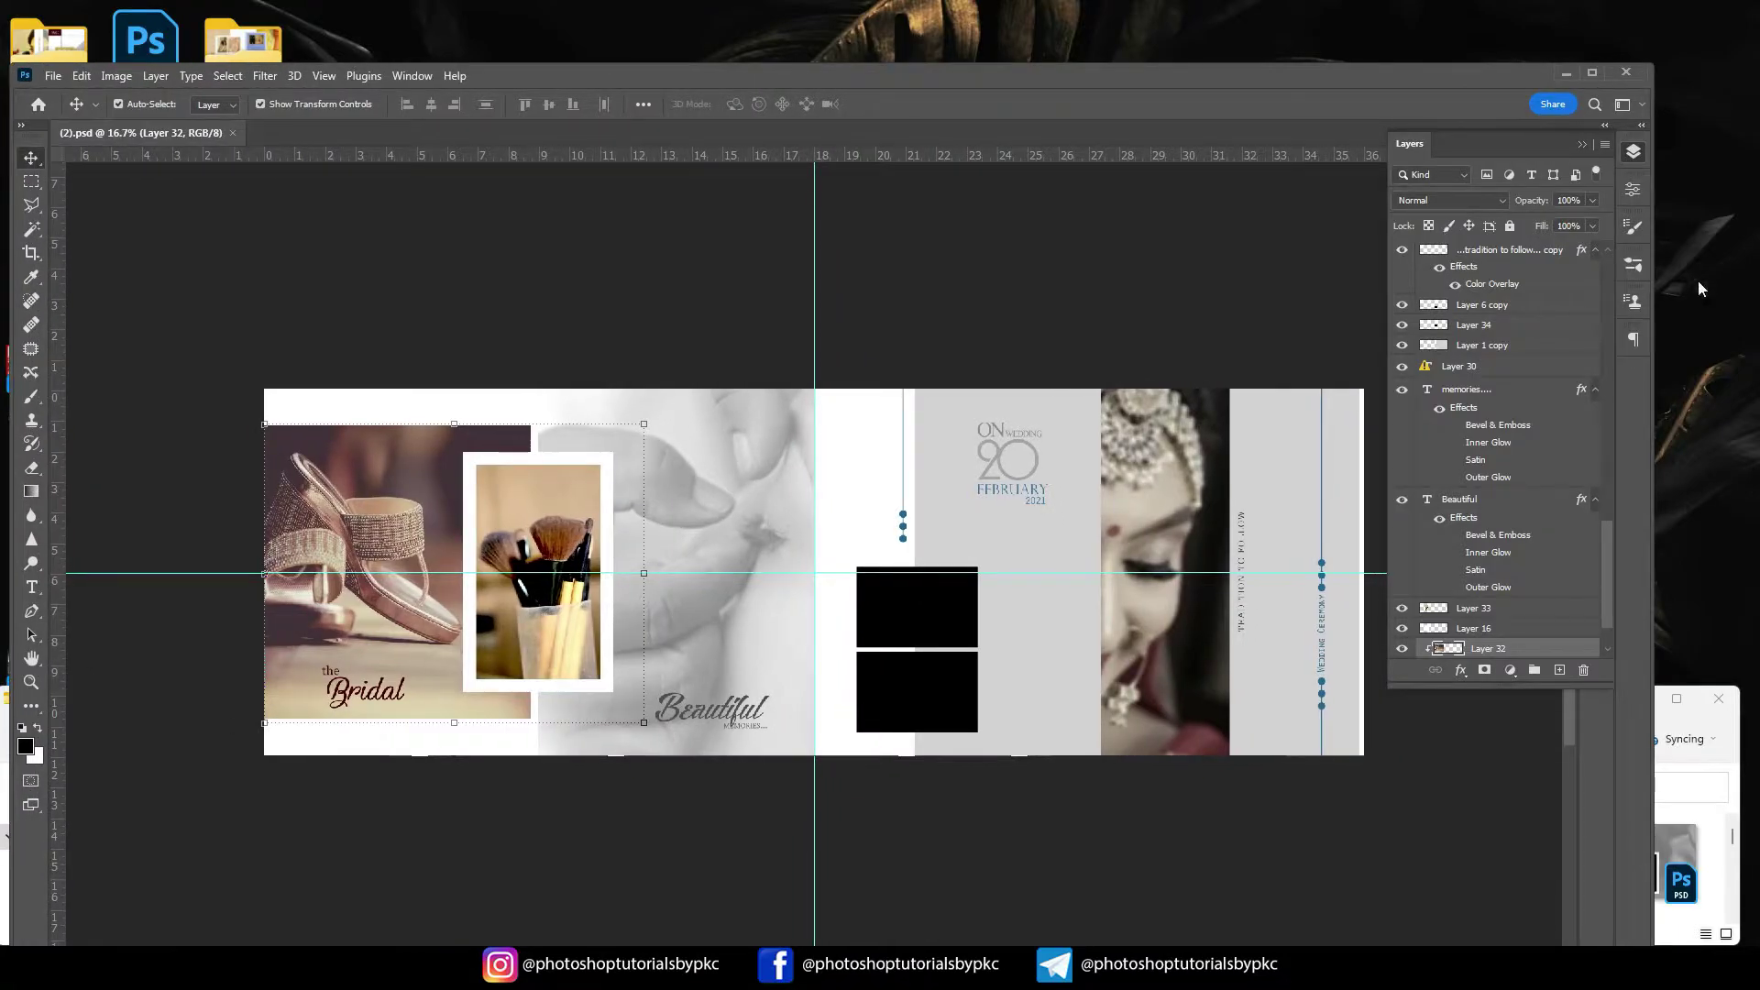
drag(1652, 363, 1751, 396)
drag(992, 79, 985, 20)
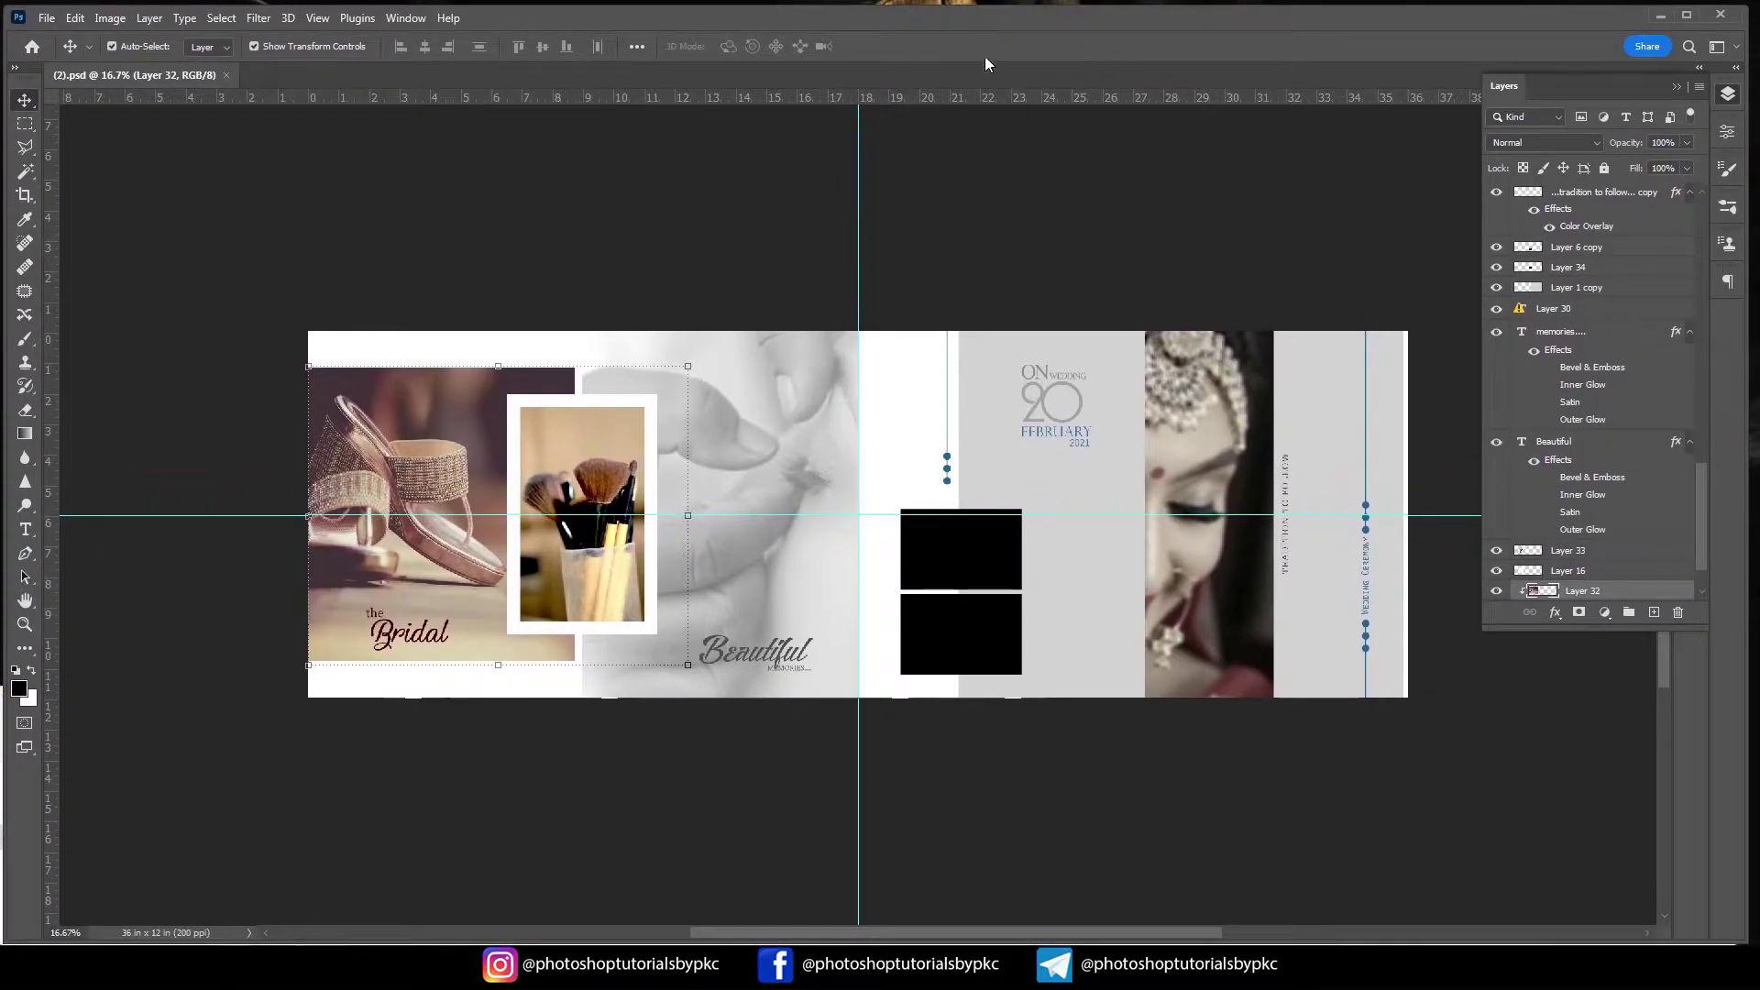
drag(936, 940, 882, 685)
key(ctrl+0)
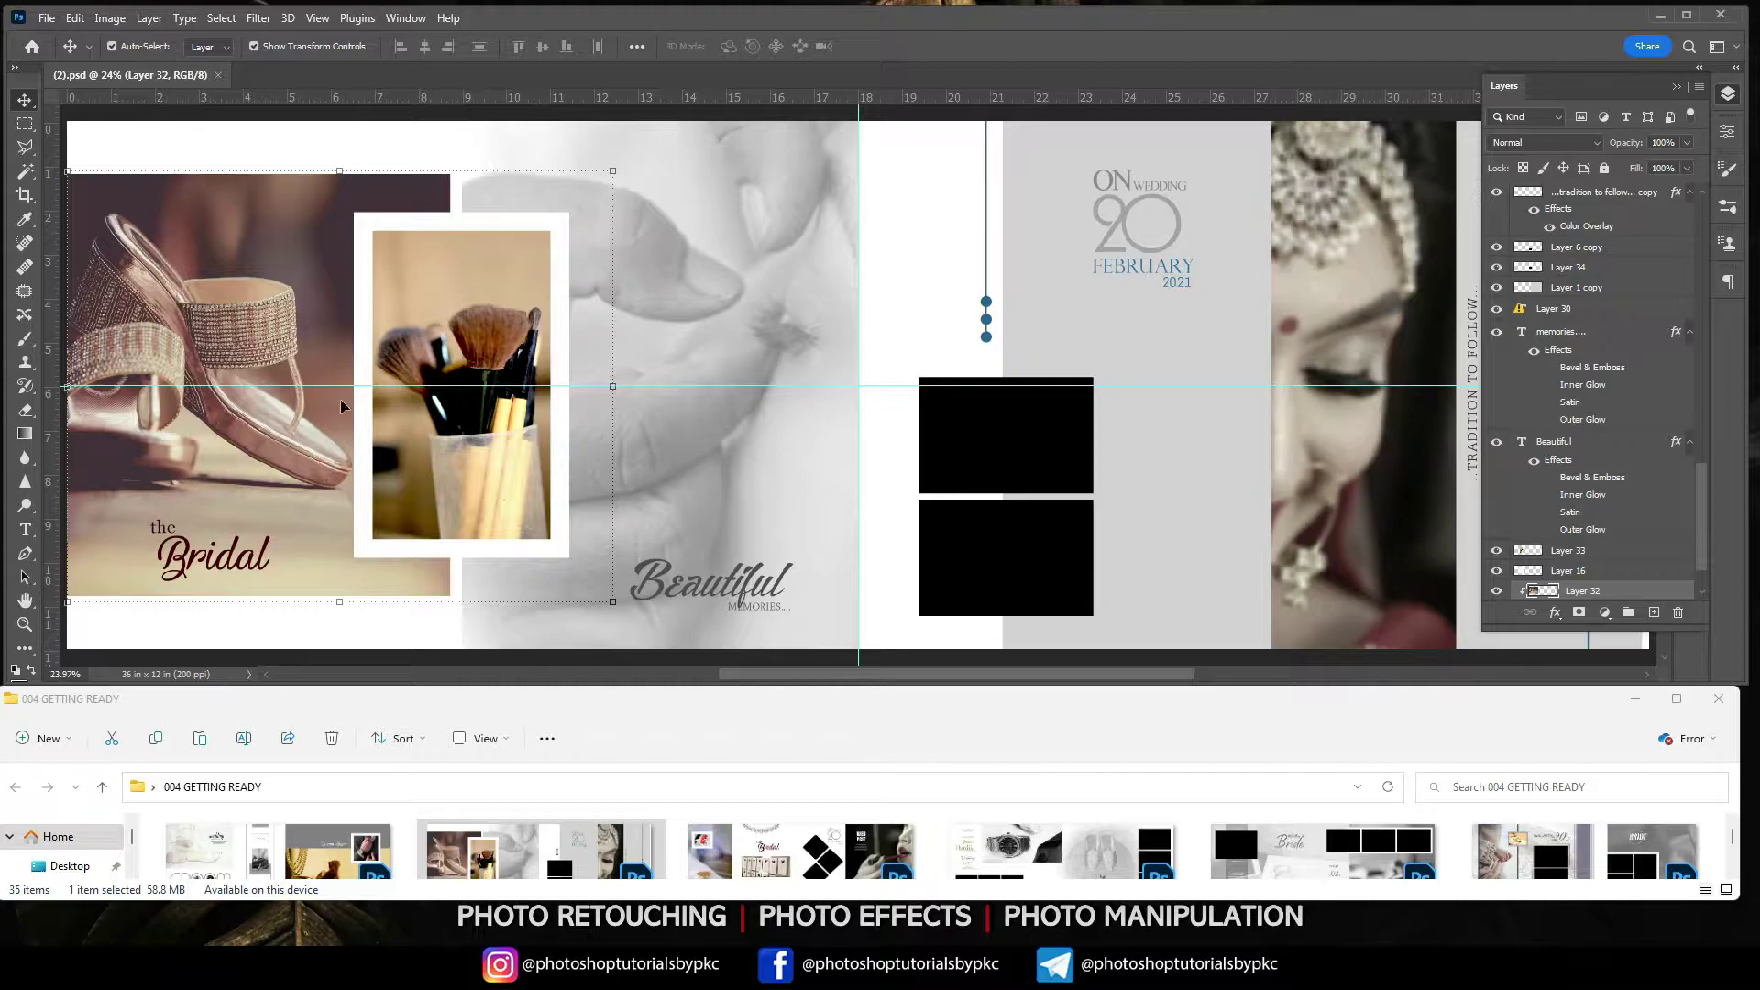
Remove the horizontal guide from the spread and select the shoe photo's layer.
drag(698, 384, 692, 95)
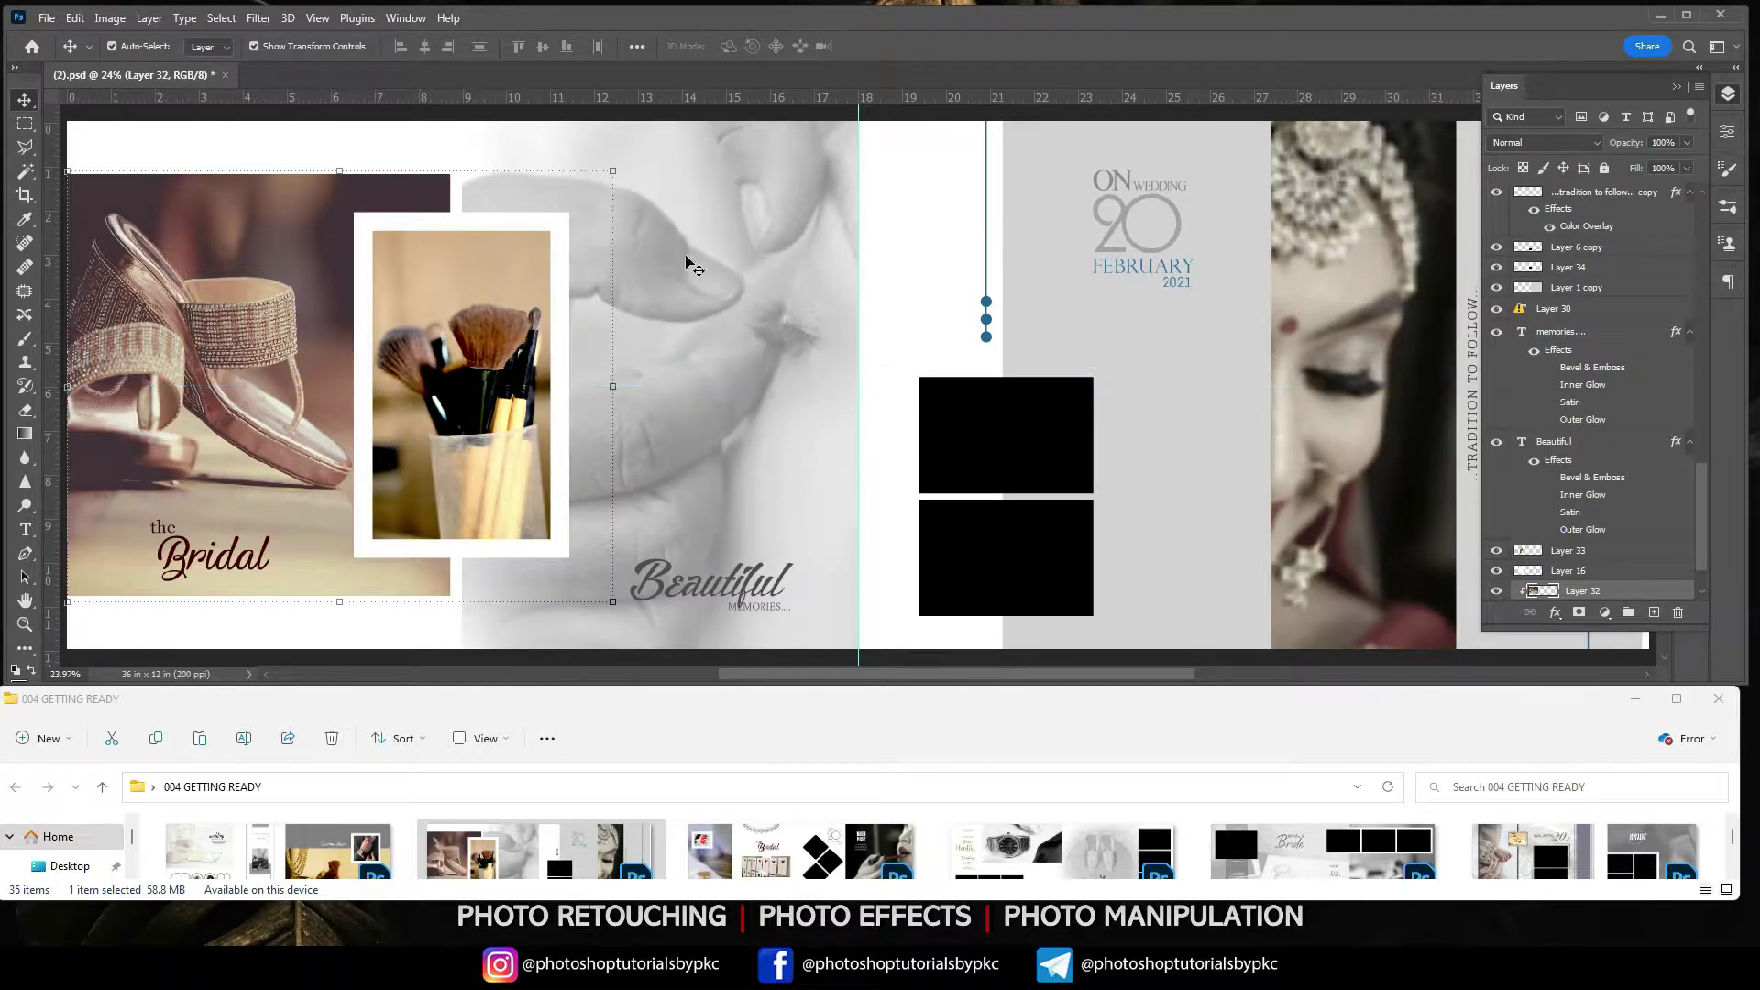
click(692, 323)
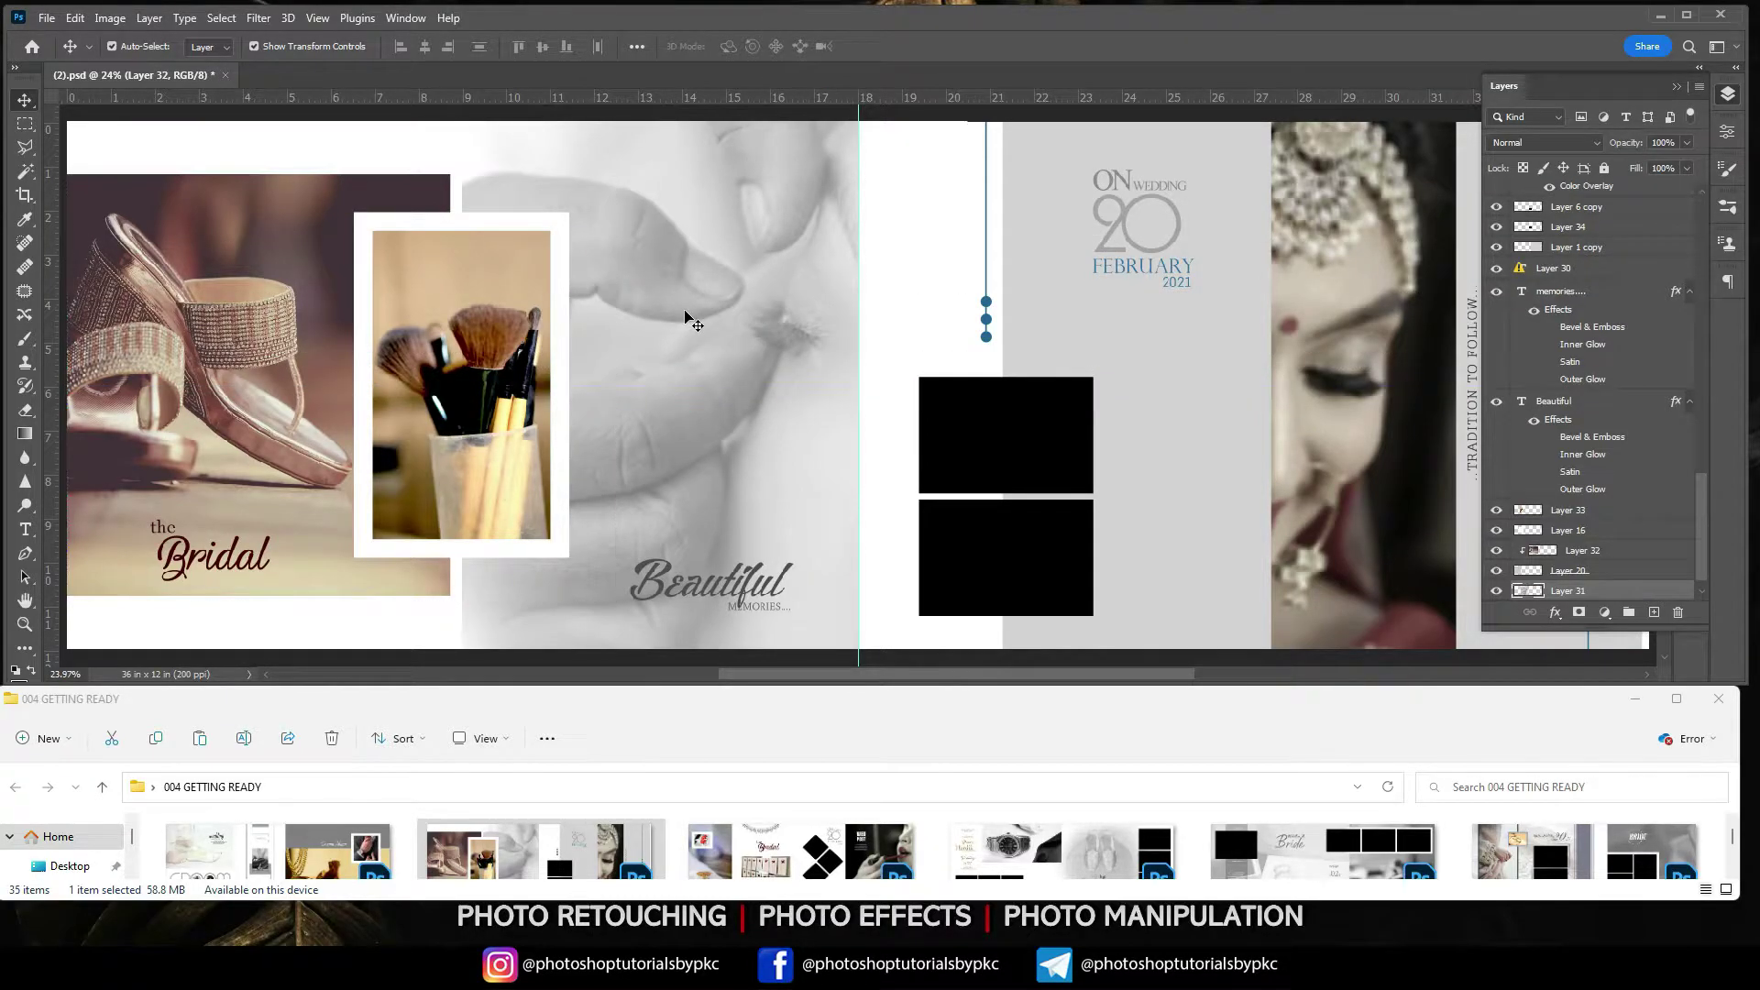
click(179, 426)
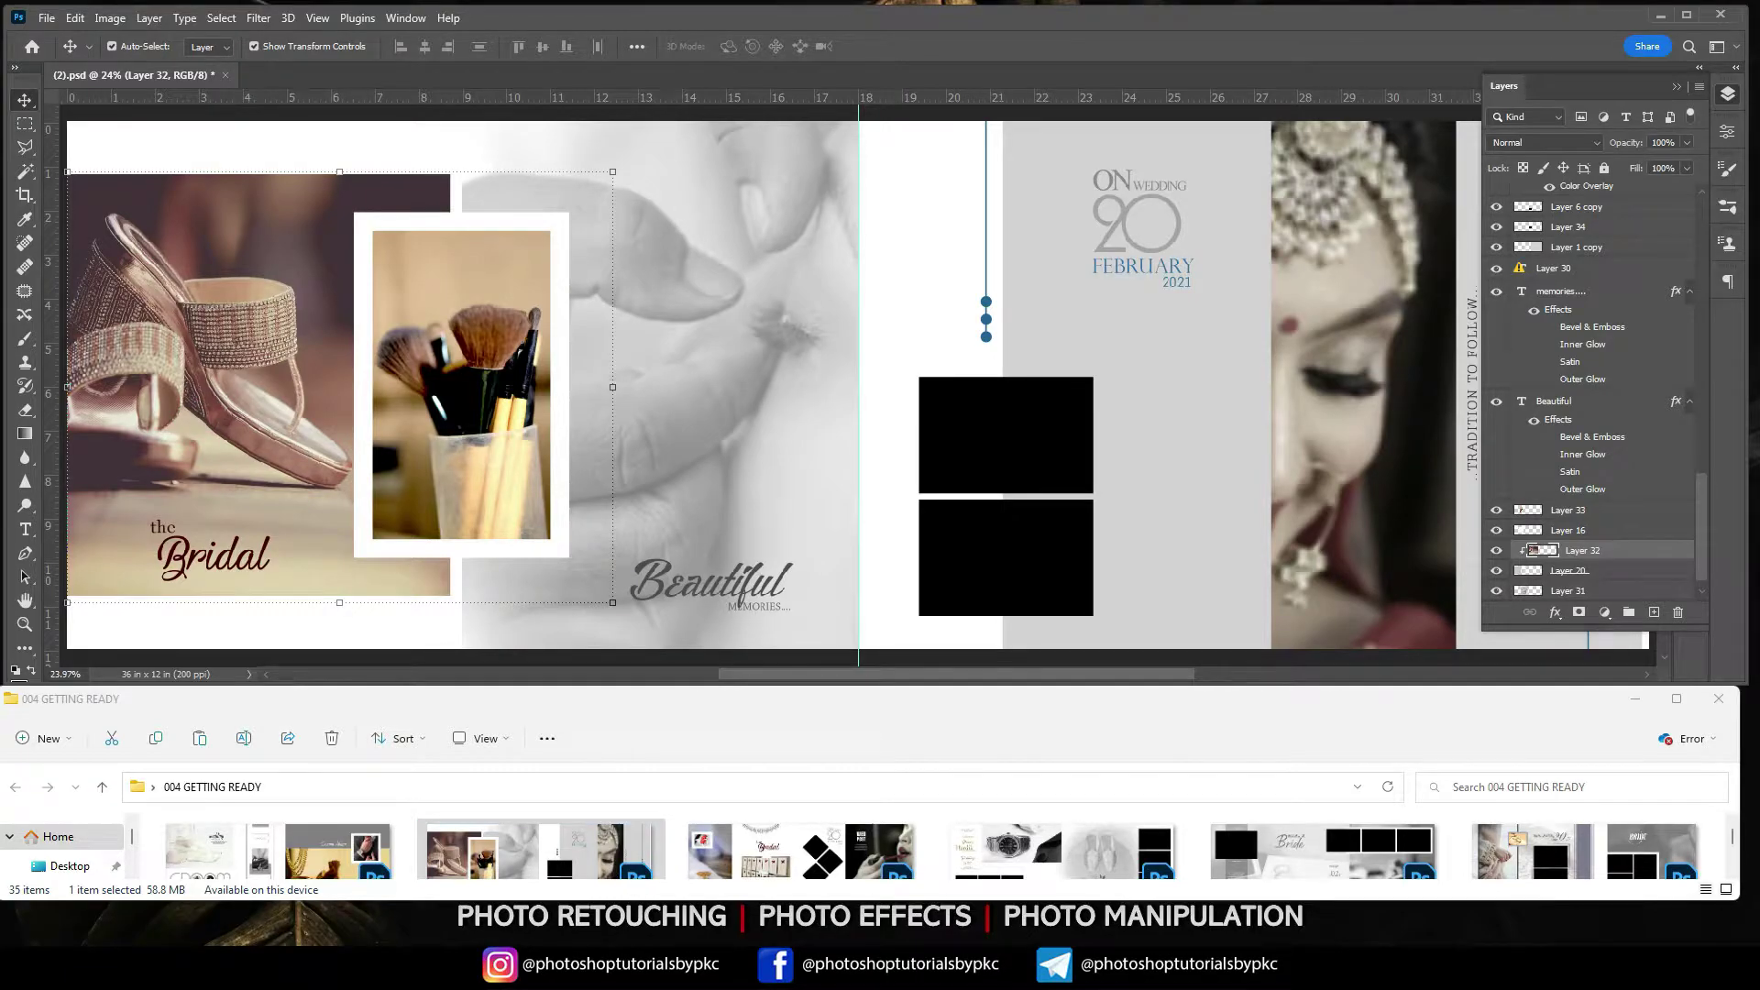
Switch to the New folder (2) window in File Explorer and display its photos as thumbnails.
mouse_move(759, 968)
click(800, 936)
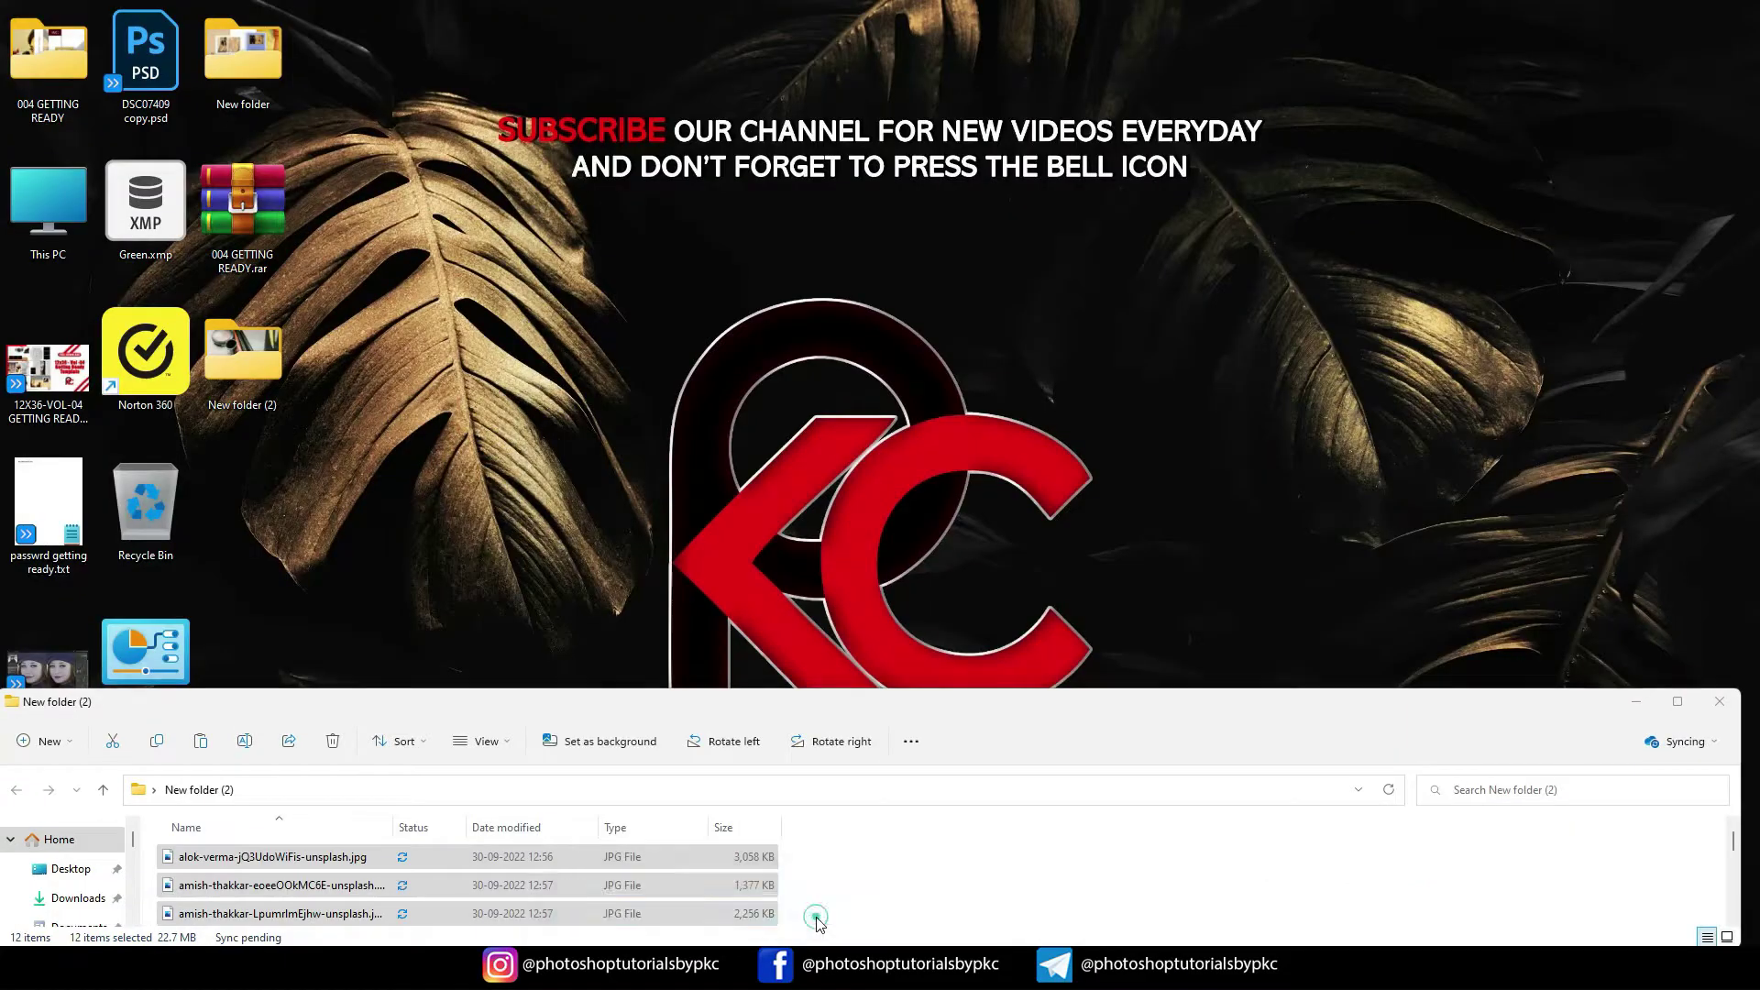
click(815, 906)
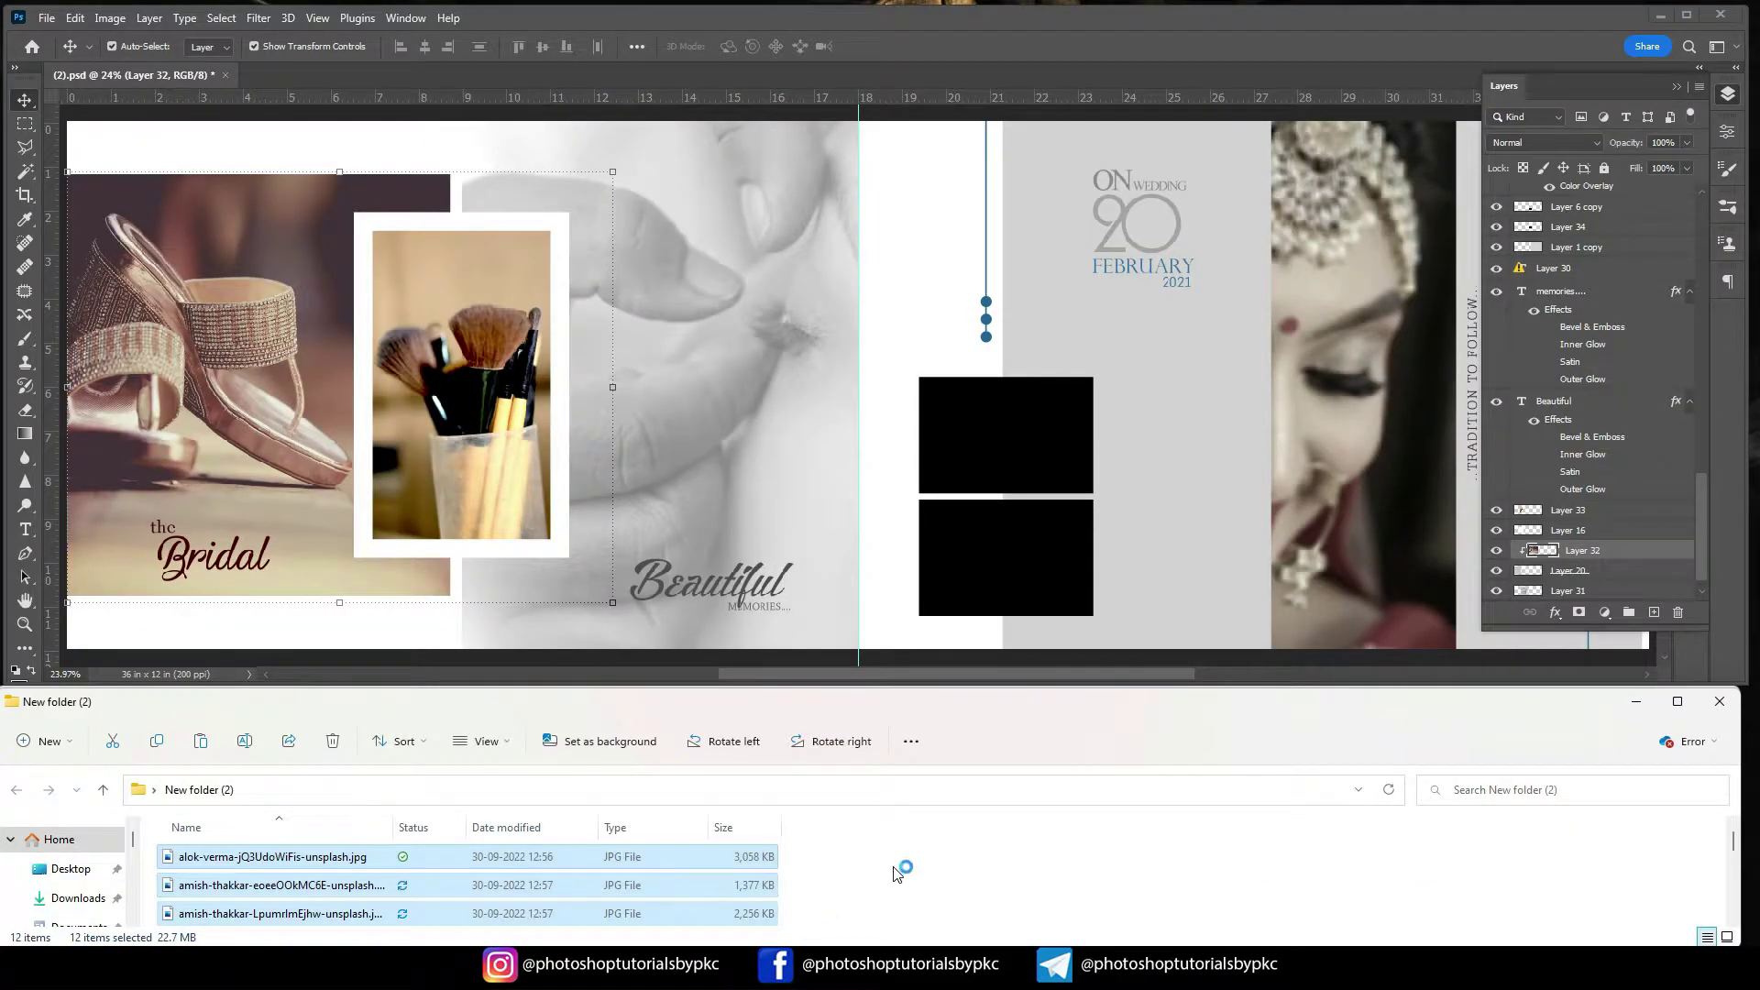
right_click(1385, 859)
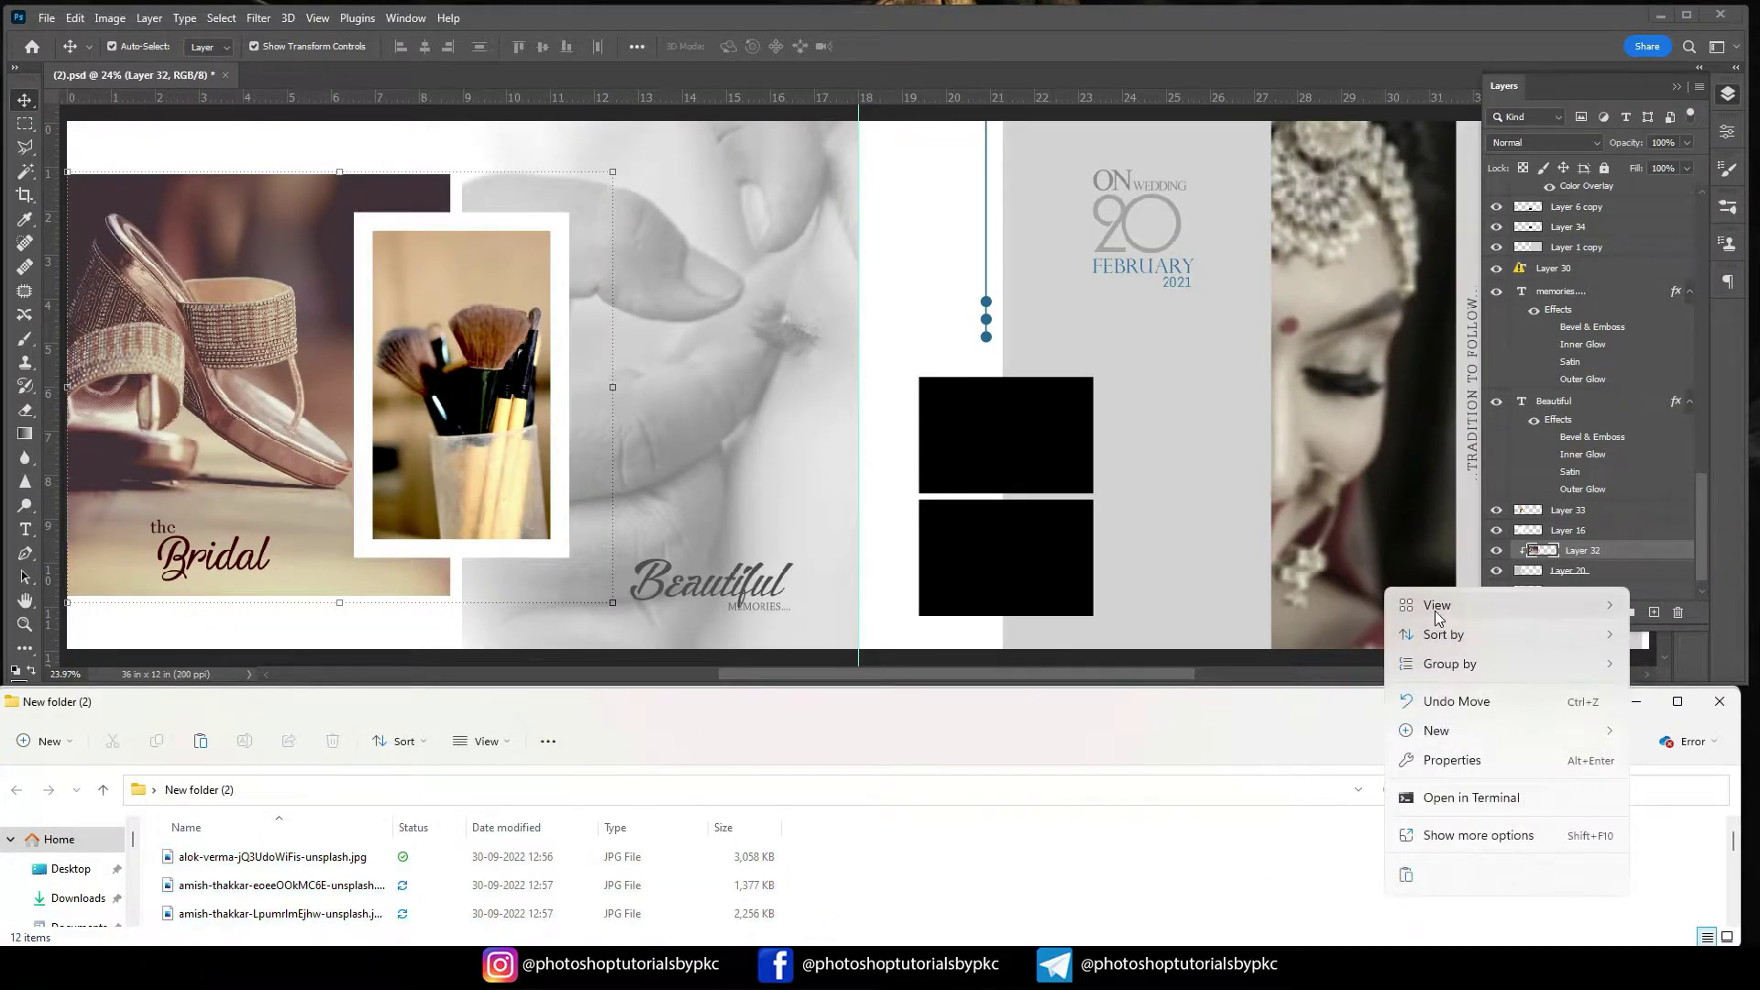
mouse_move(1434, 610)
click(1224, 633)
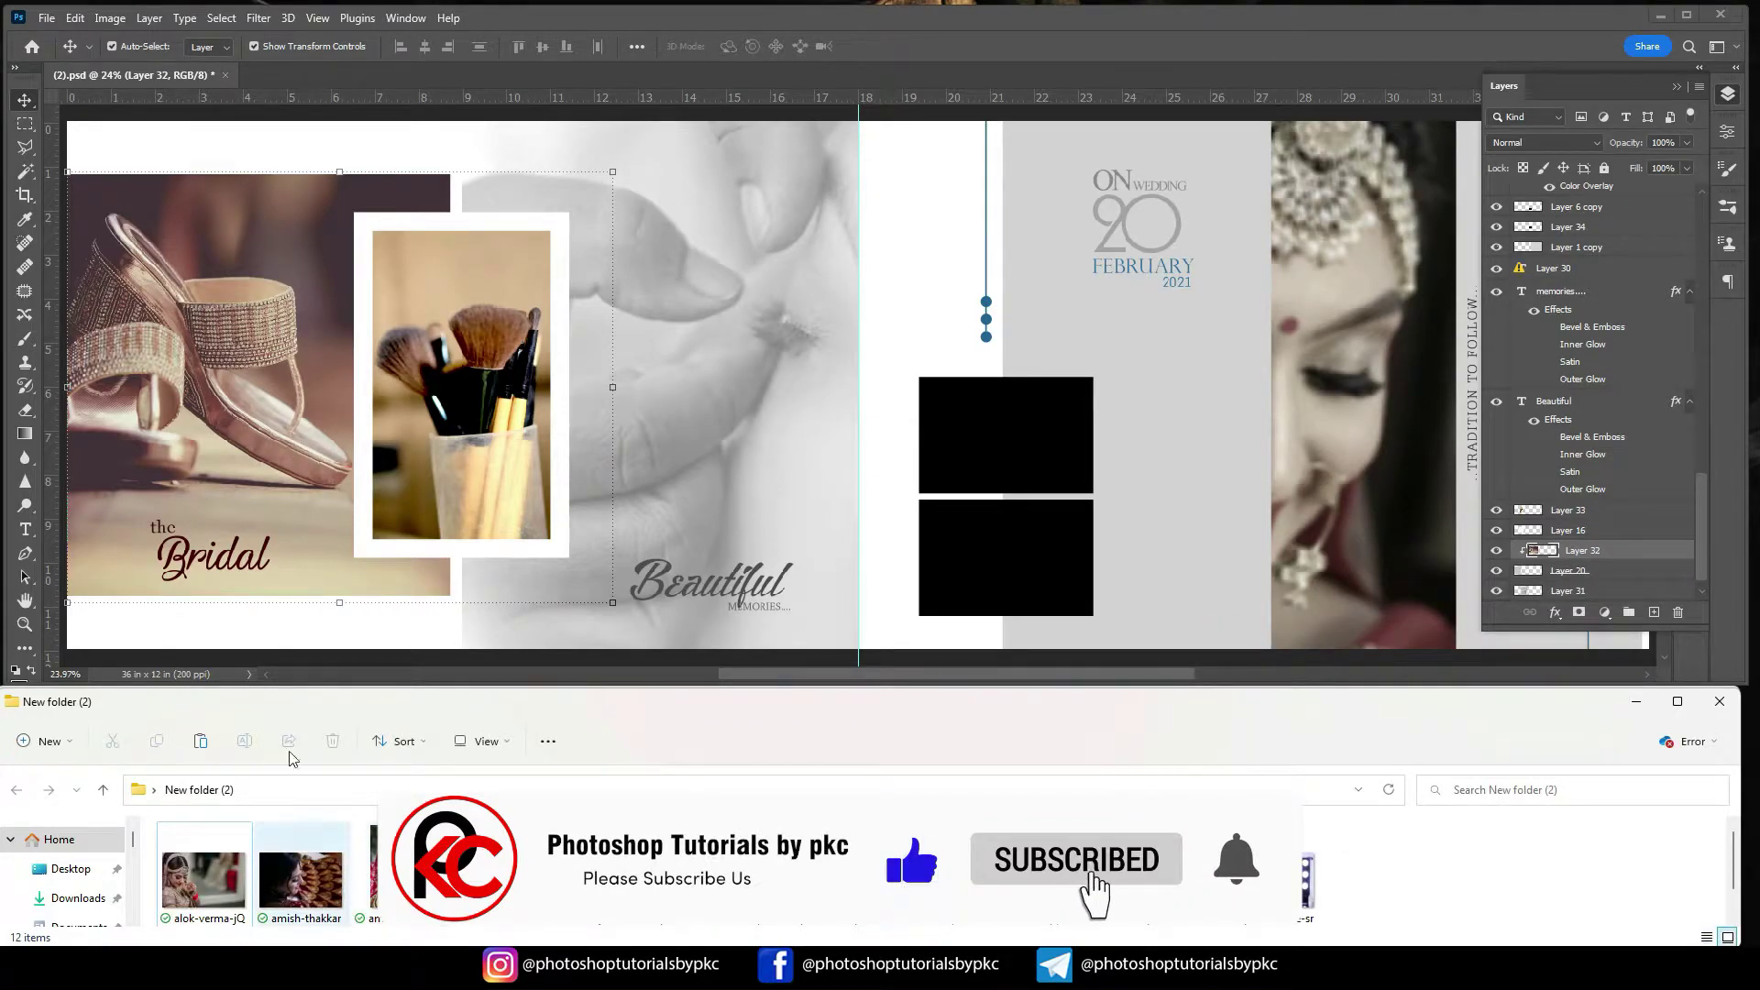
Place the side-profile bride photo above the shoe photo's layer and position it over the spread's left frame.
click(222, 422)
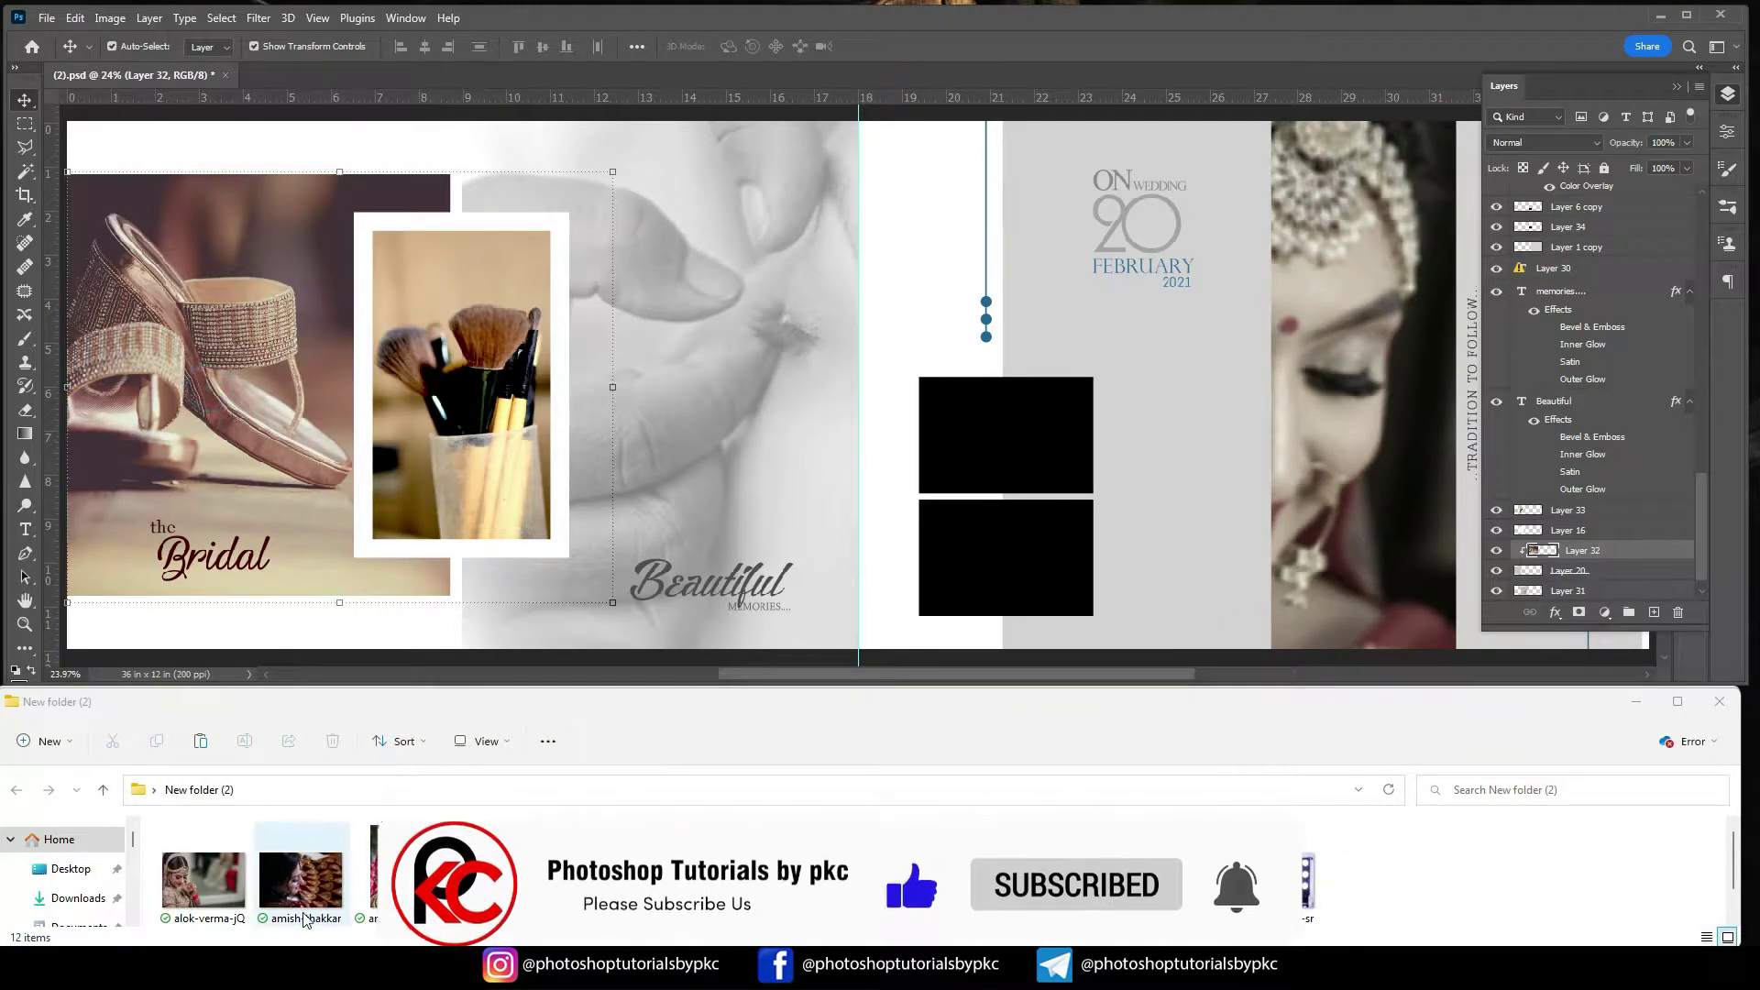
drag(300, 879, 220, 351)
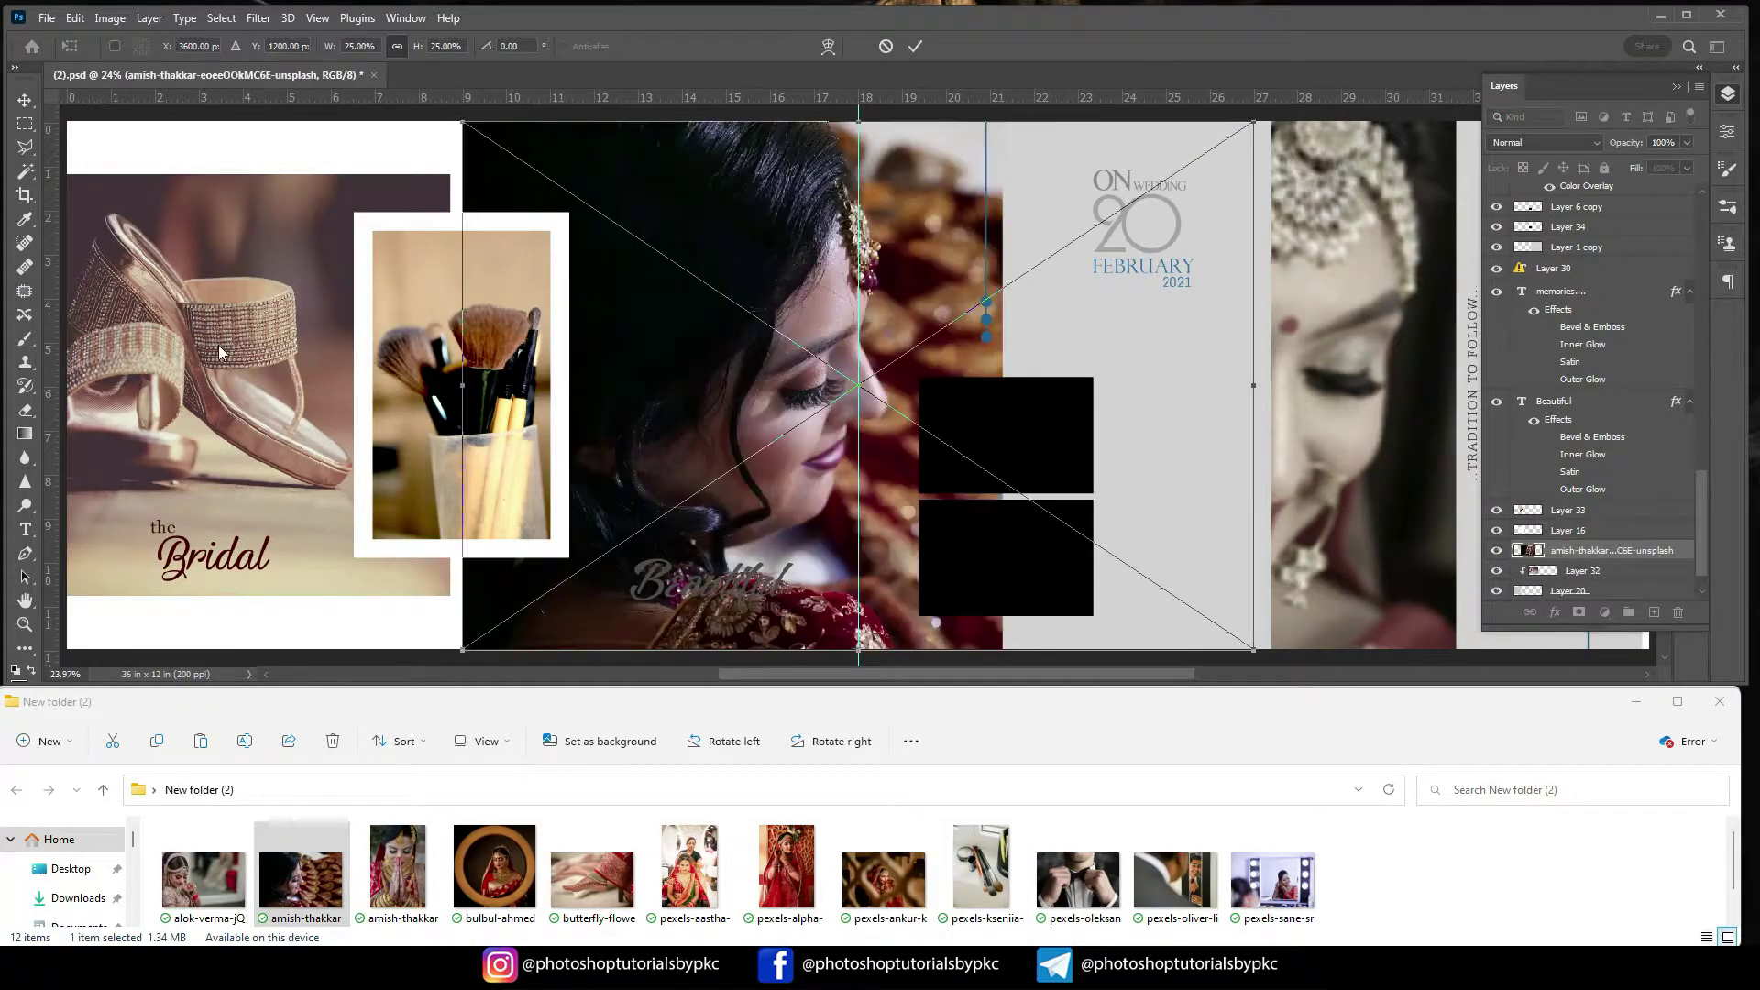
drag(673, 424, 244, 381)
key(Return)
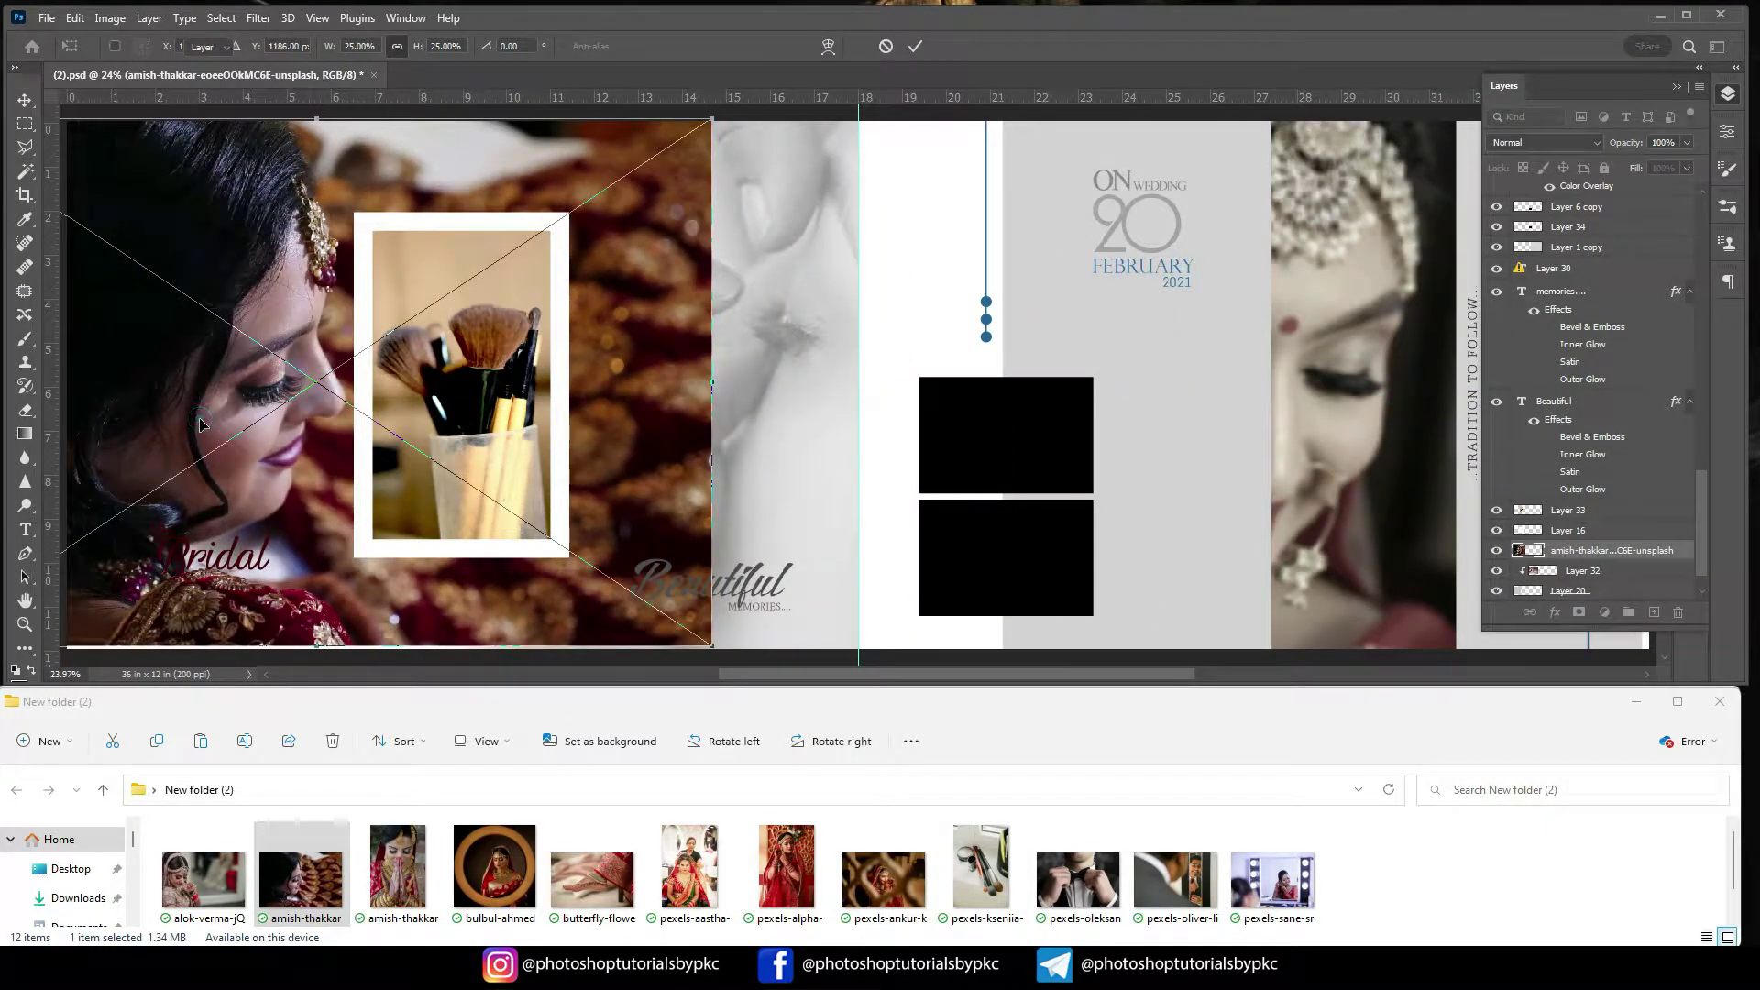
Clip the side-profile bride photo to the left frame and scale it down to about 21% to fit.
key(ctrl)
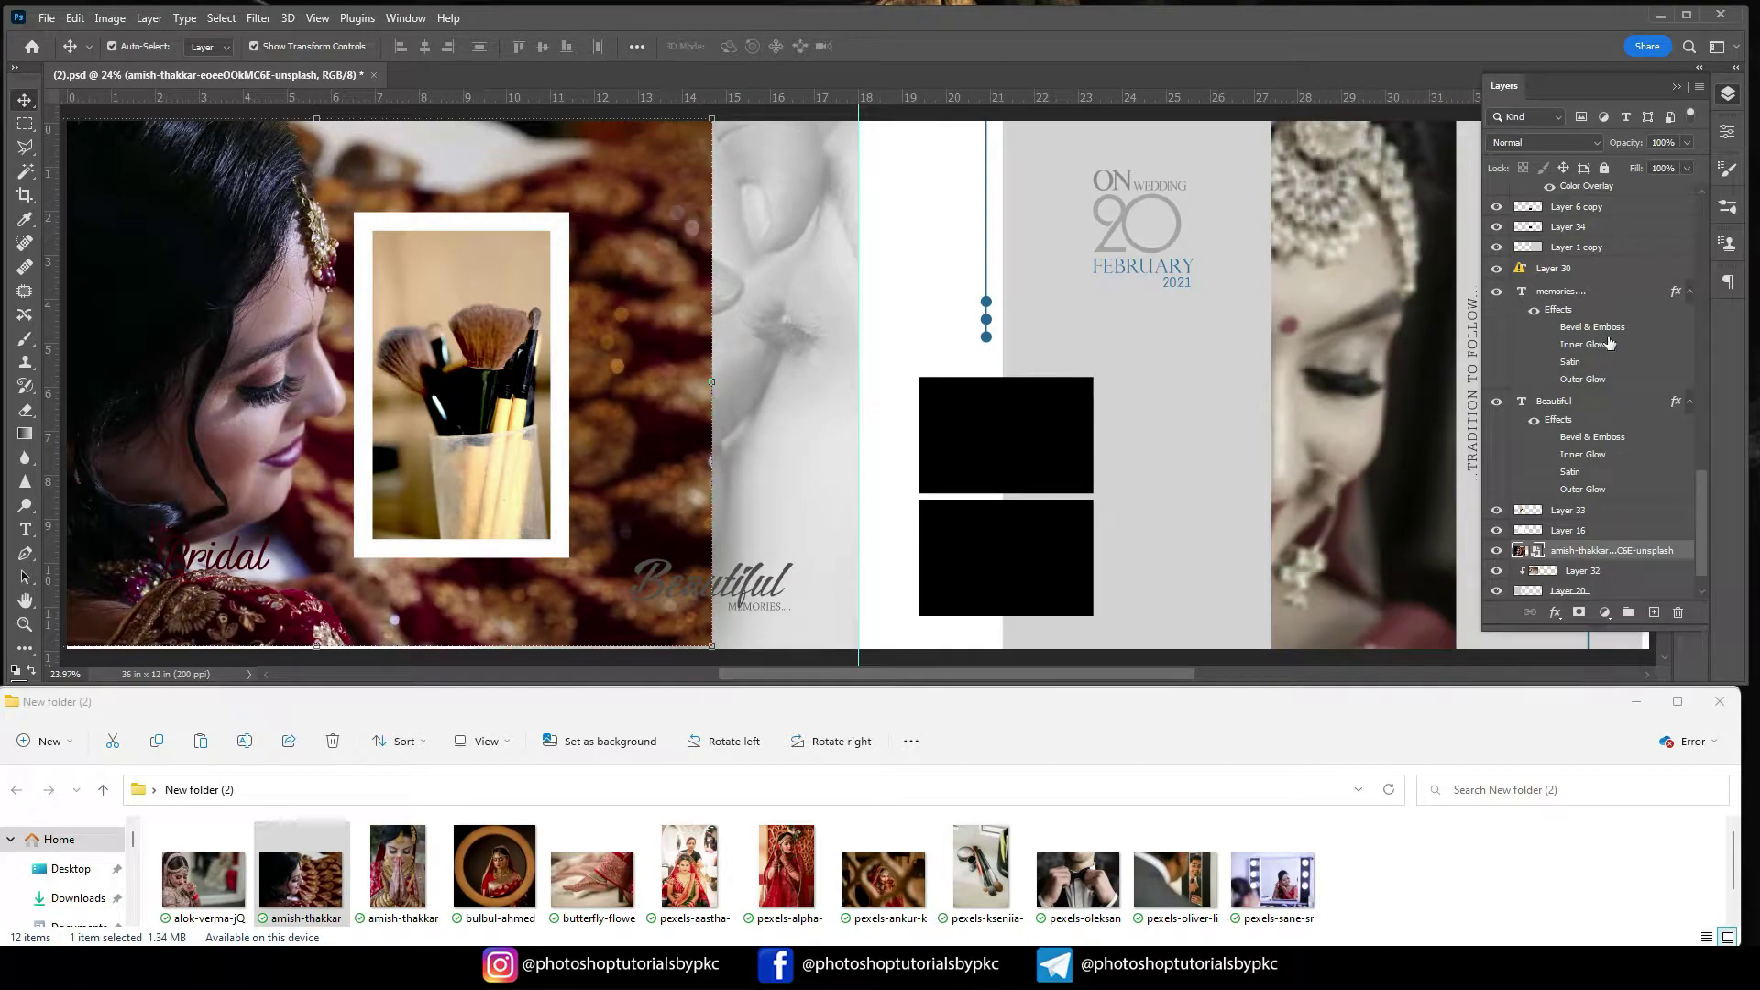
right_click(1539, 550)
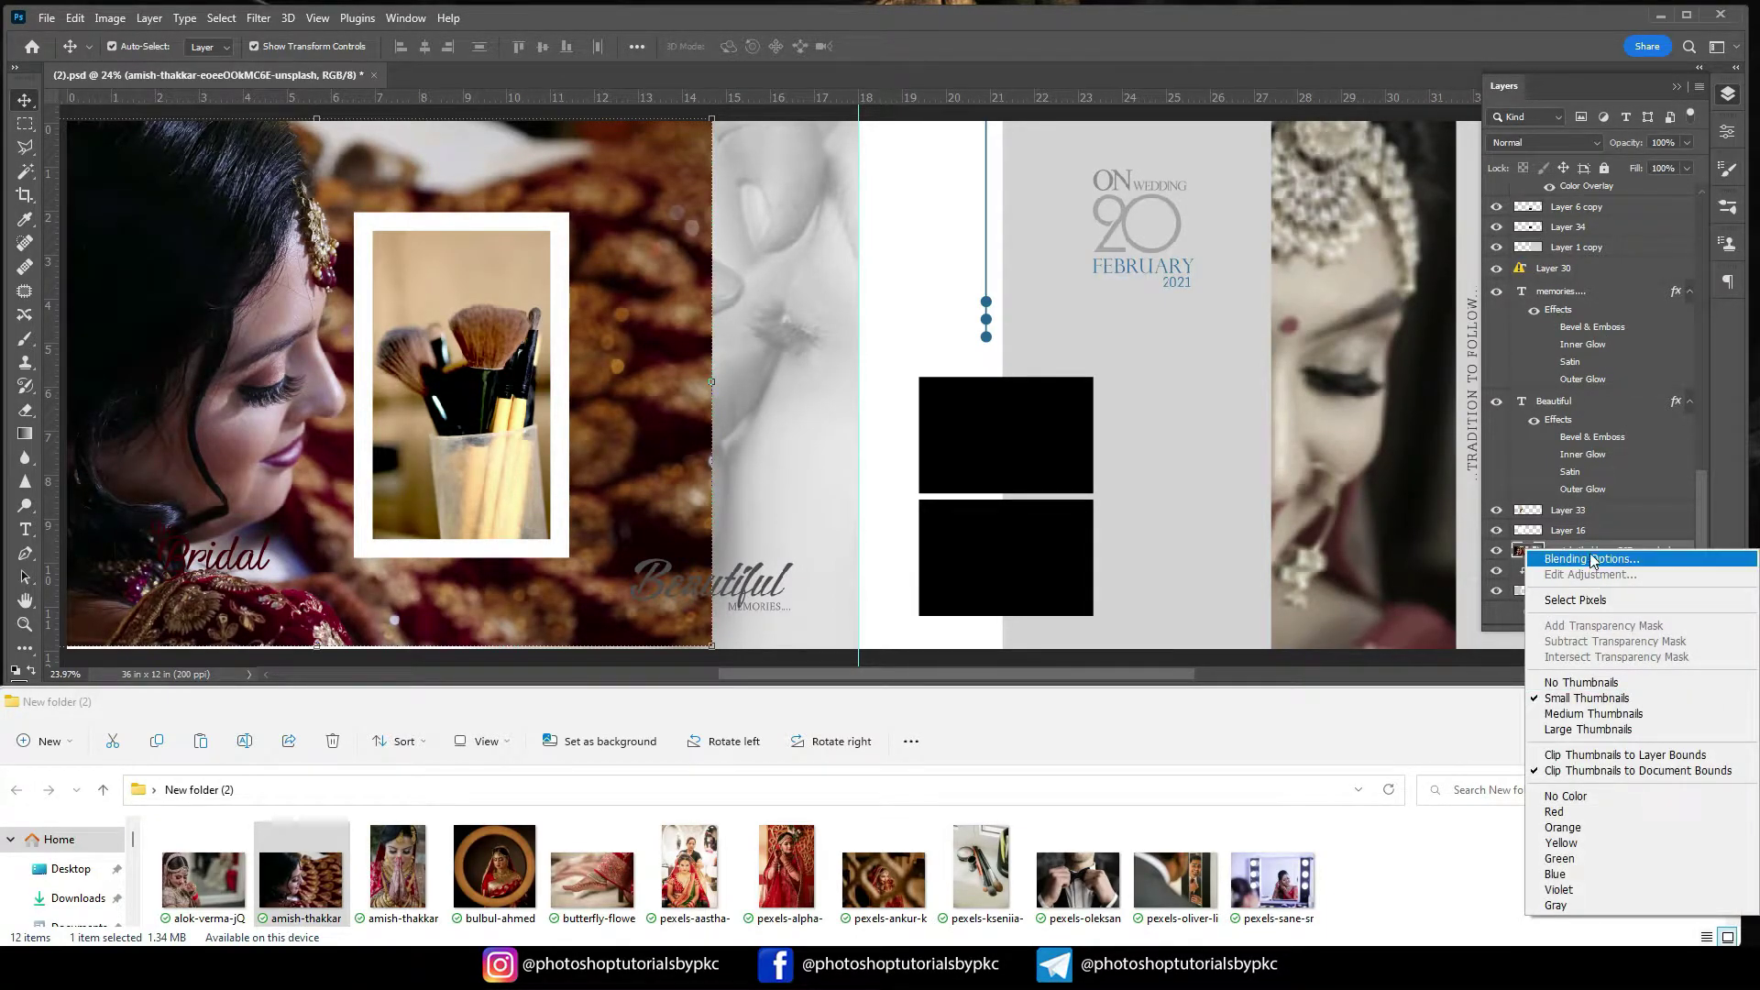
key(Escape)
right_click(1589, 550)
click(1466, 565)
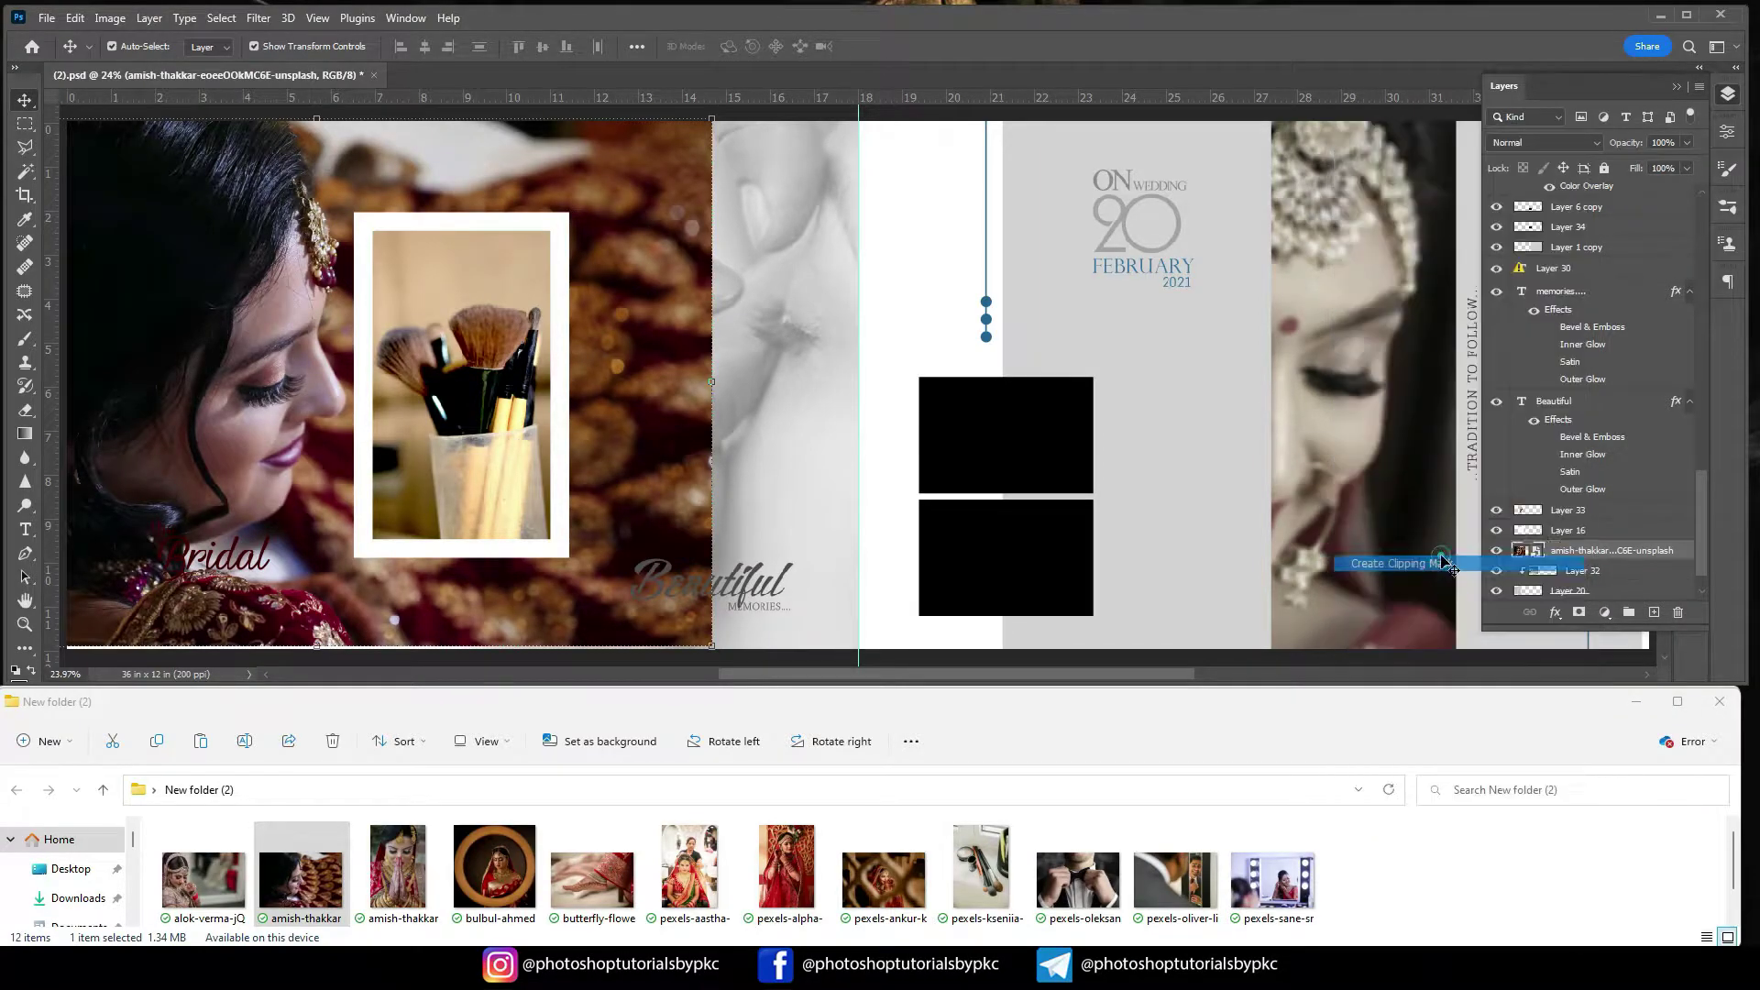
drag(709, 391, 586, 393)
drag(331, 466, 319, 470)
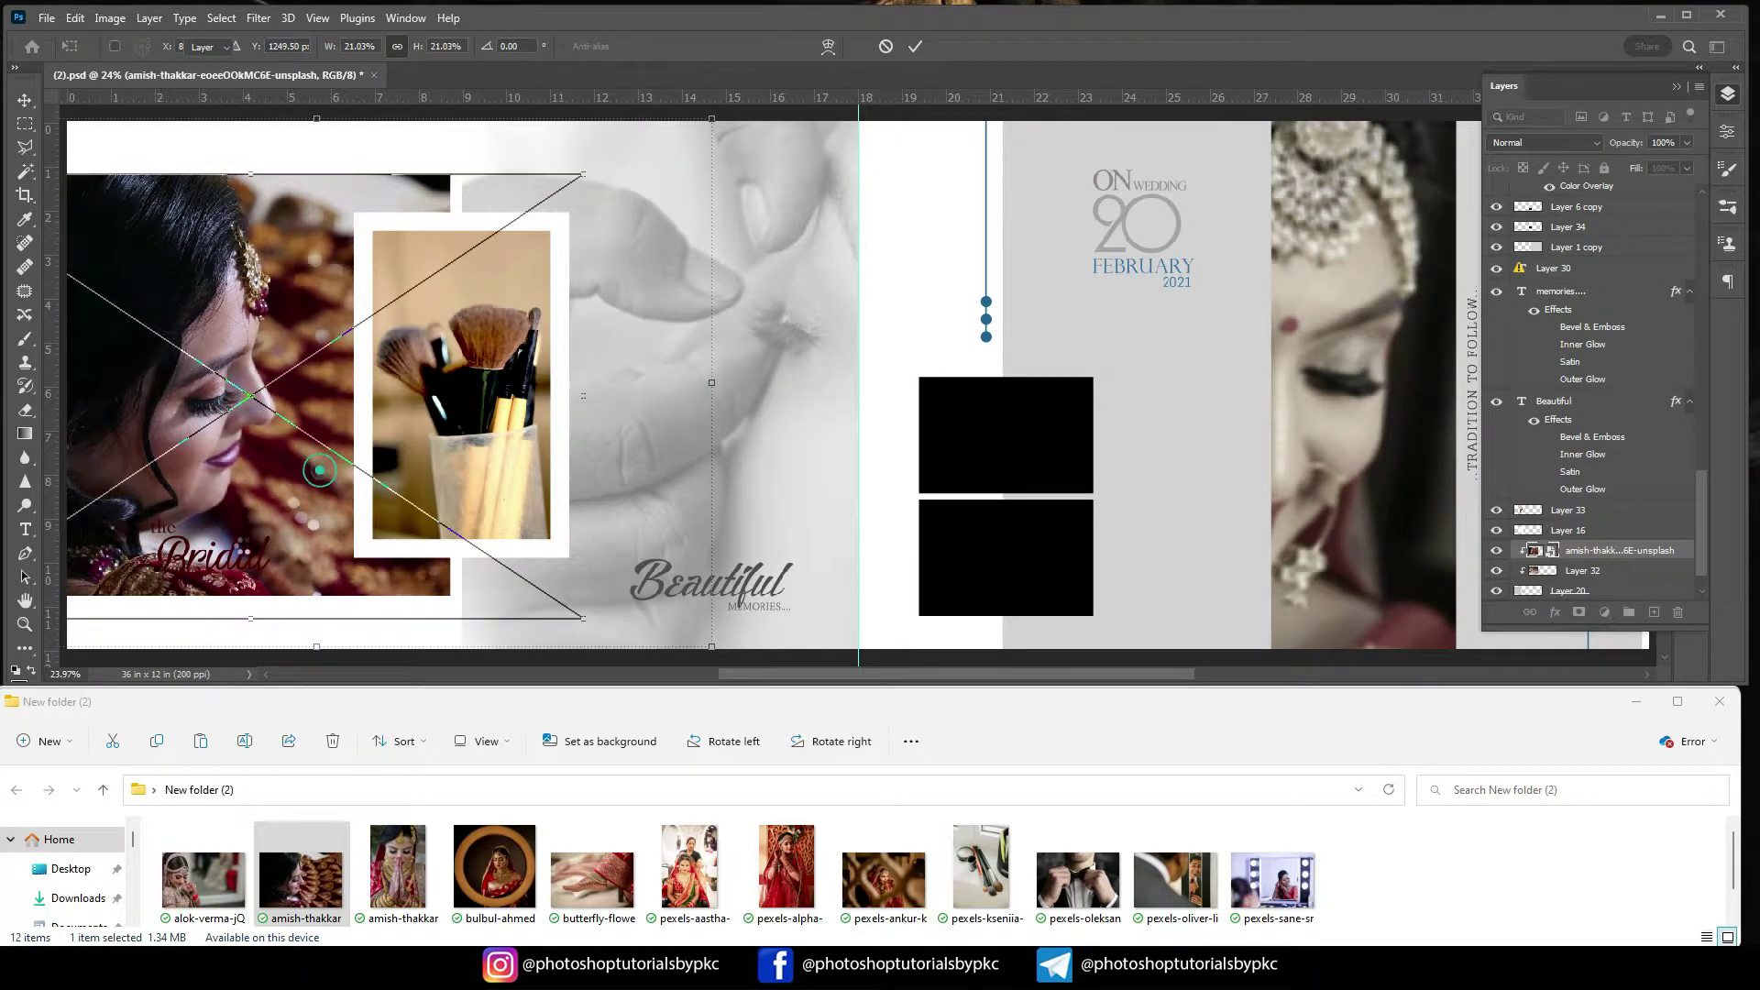
key(Return)
Move the "Bridal" and "the" texts rightward, beside the white-bordered frame.
drag(239, 571, 315, 546)
drag(174, 542, 213, 548)
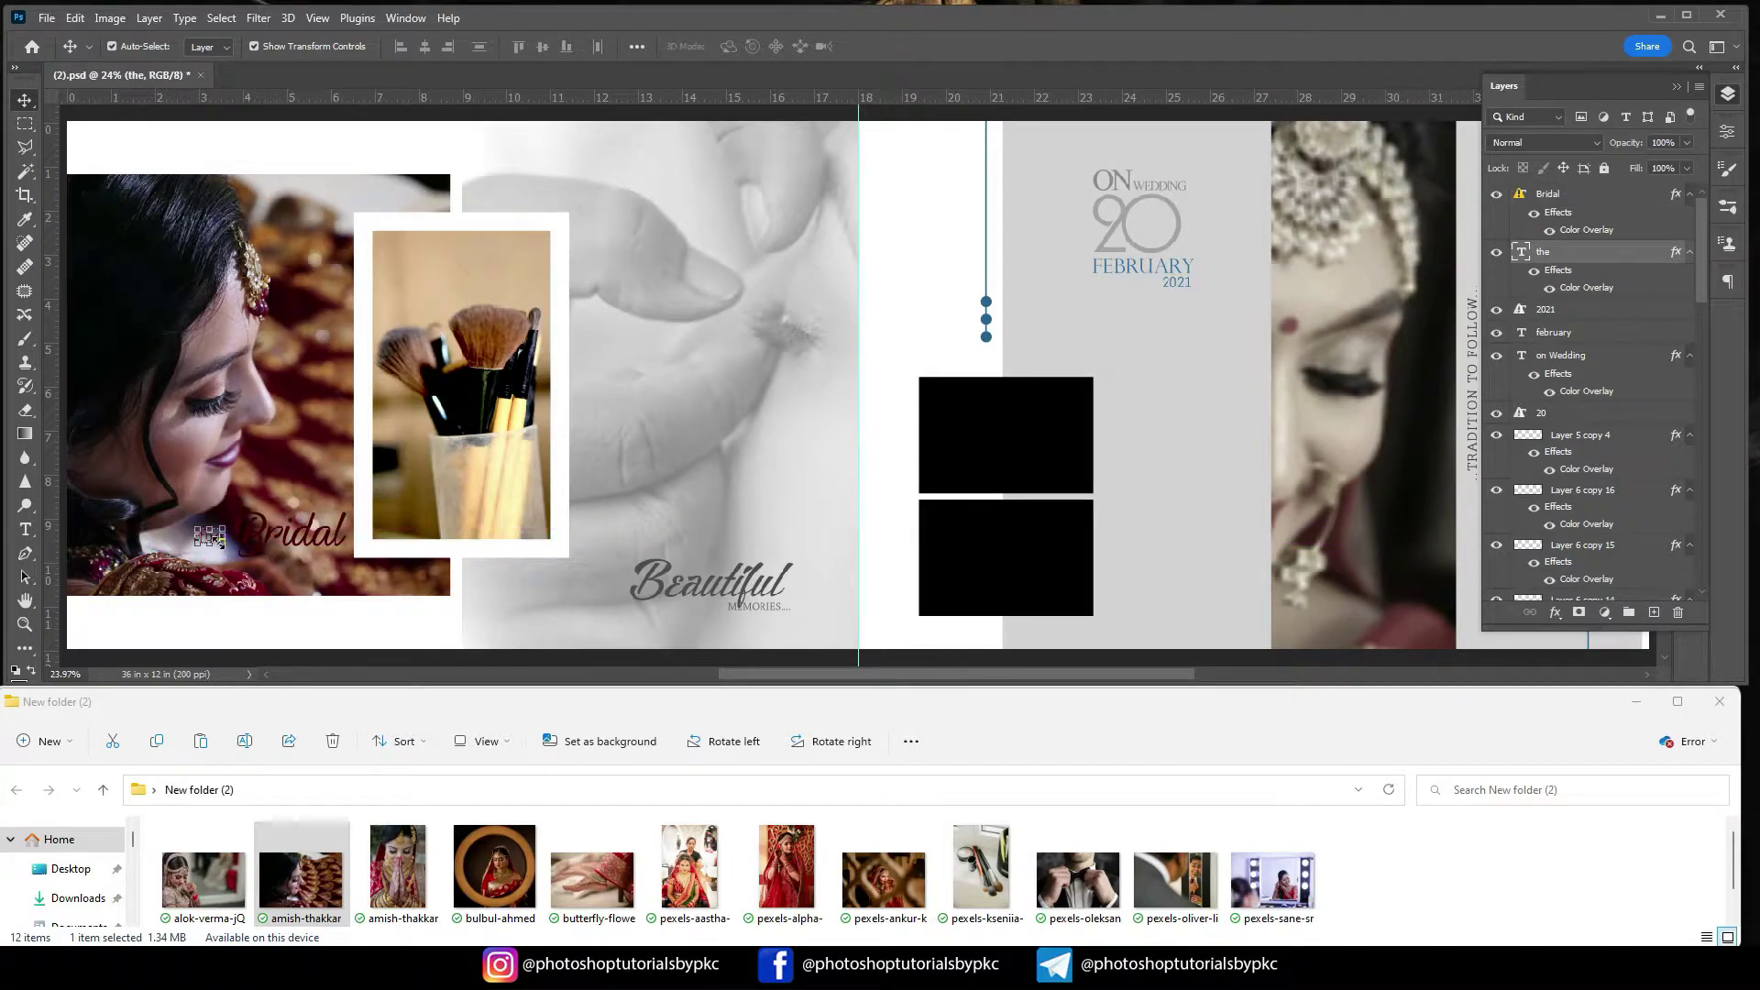
Place the makeup photo with the red and black brushes over the white-bordered frame, directly above the existing brush picture.
click(483, 442)
drag(982, 871, 478, 444)
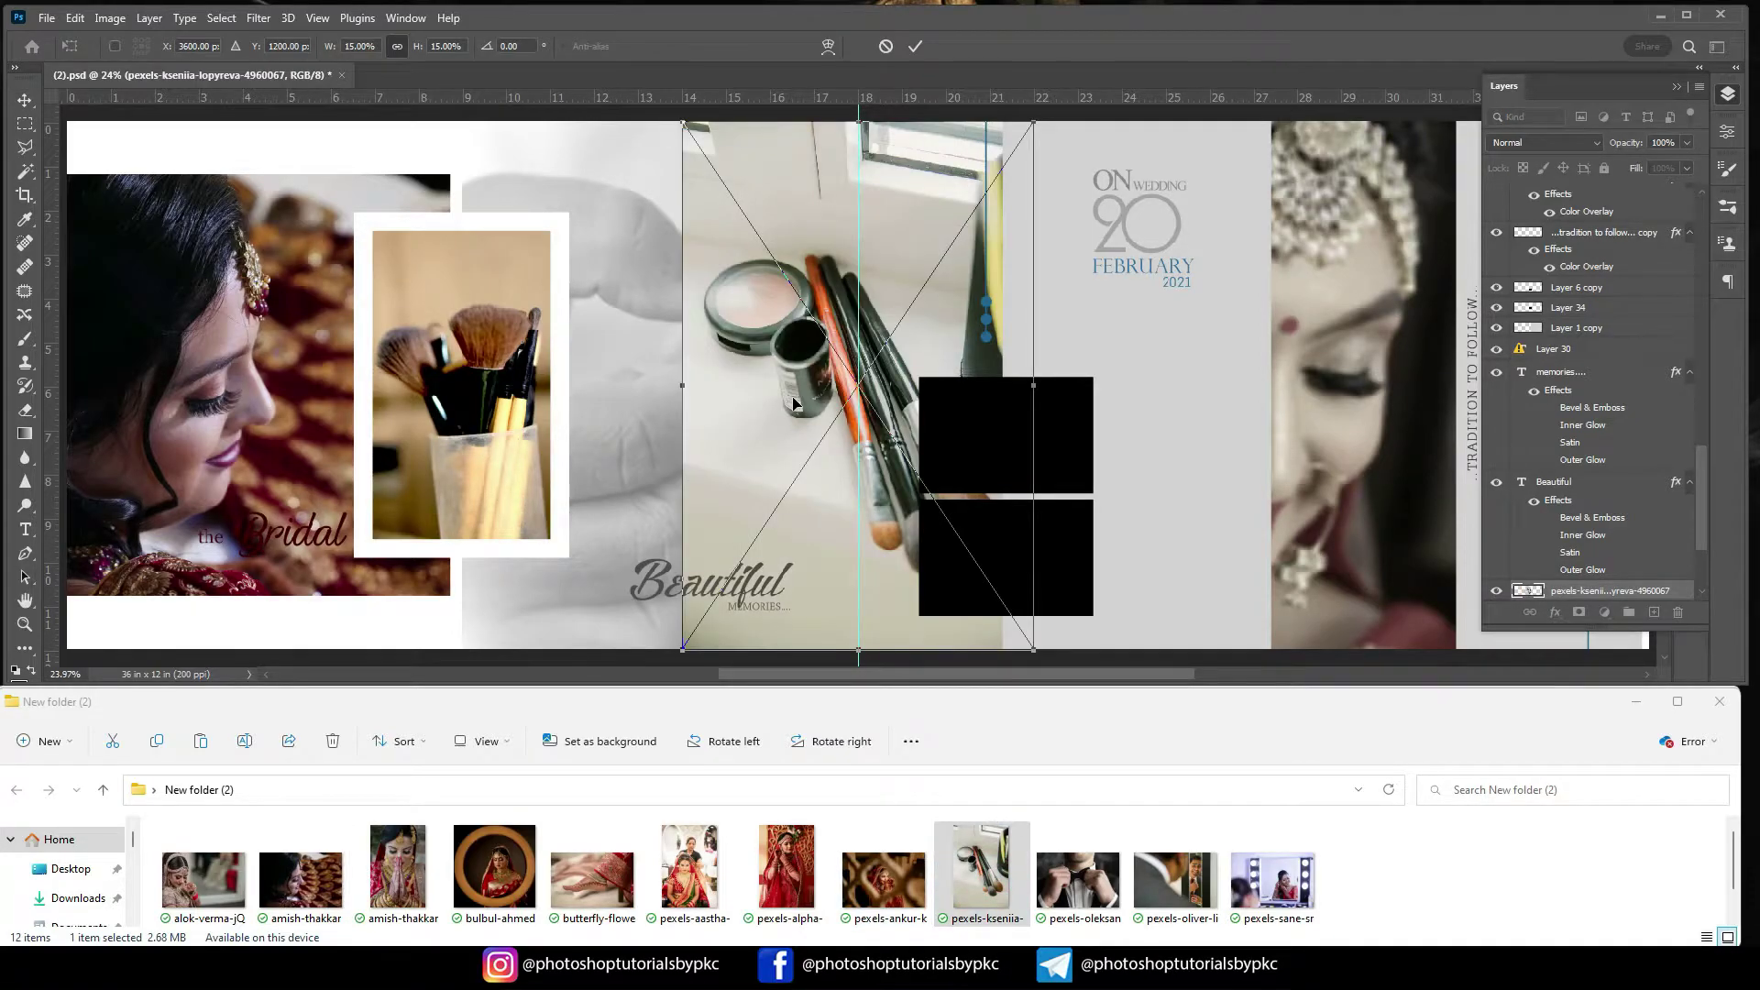
key(Return)
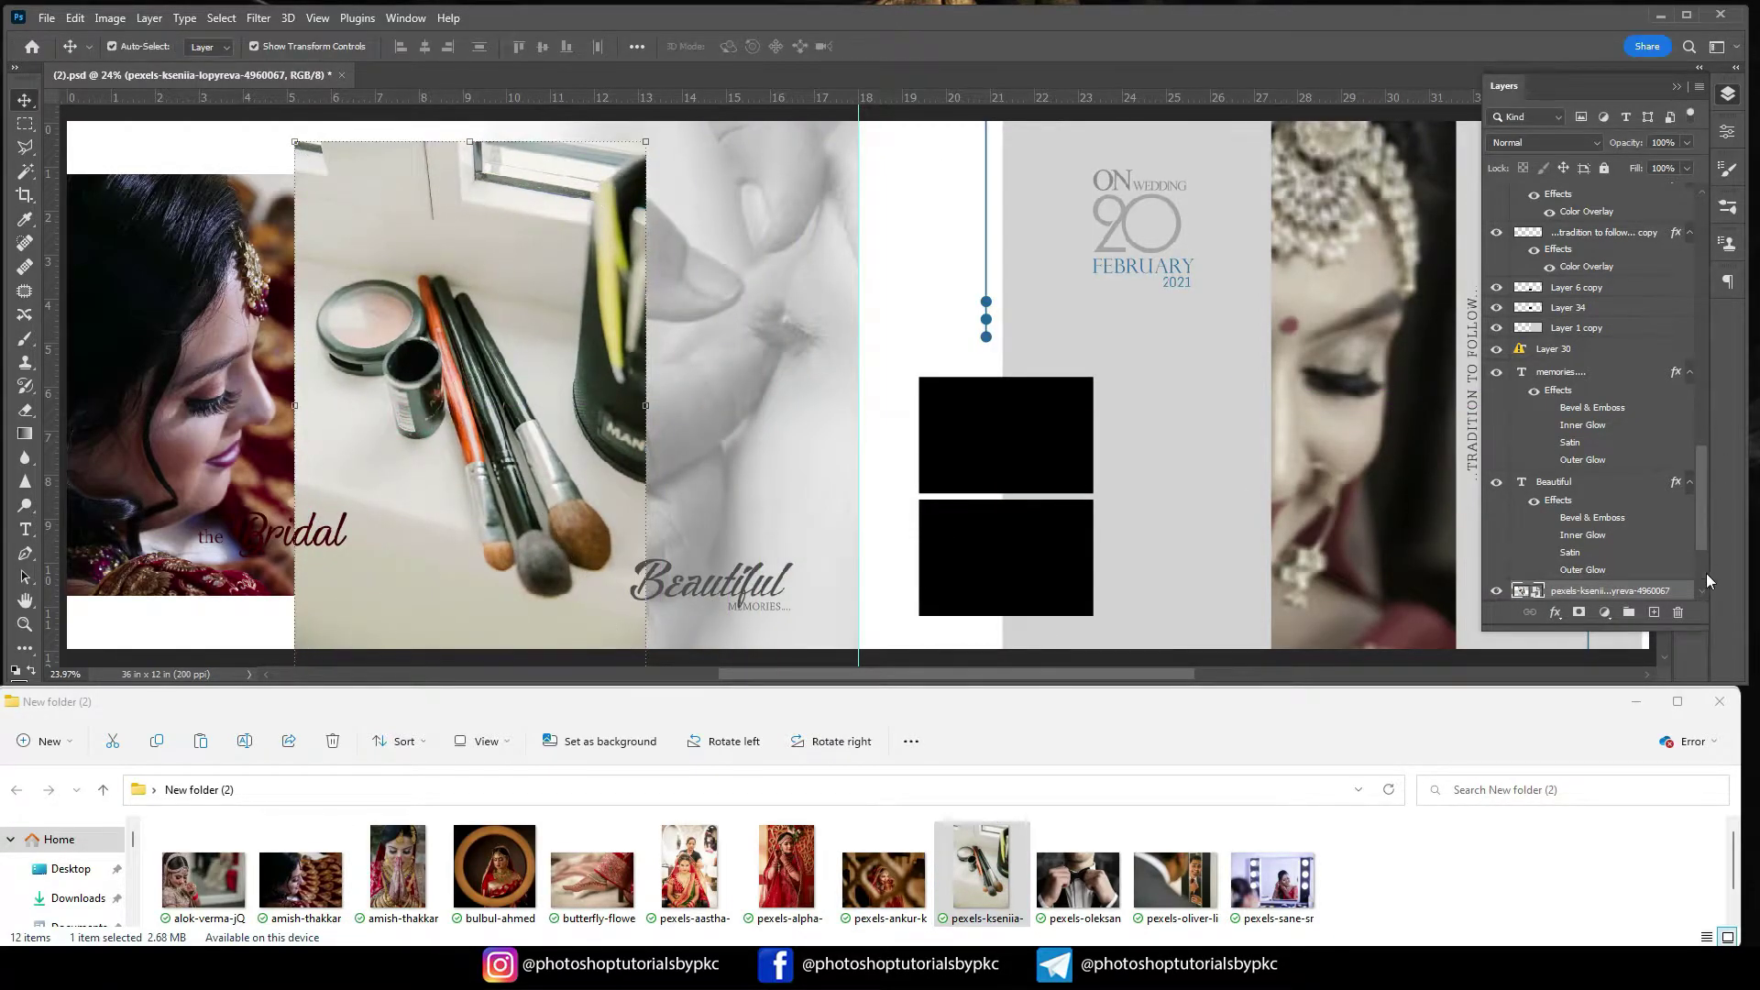
Clip the makeup photo to the white-bordered frame, then shrink and reposition it so the brushes fit inside.
scroll(1580, 475, down, 3)
right_click(1584, 453)
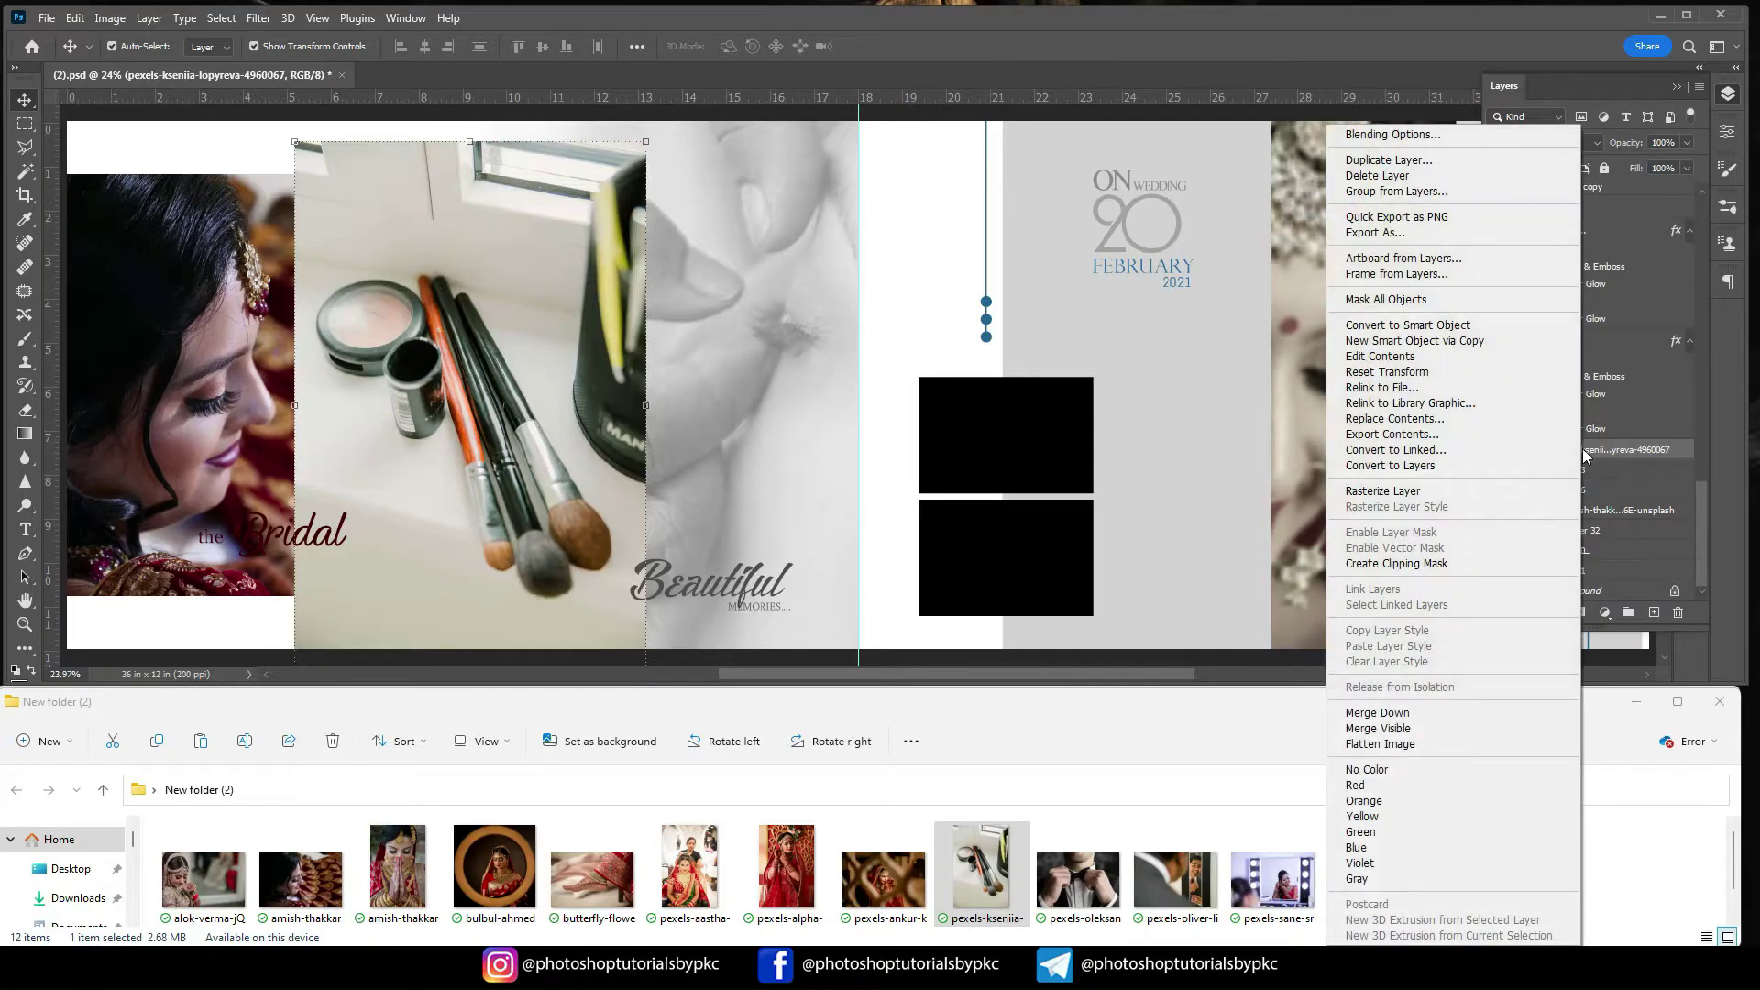
click(1380, 562)
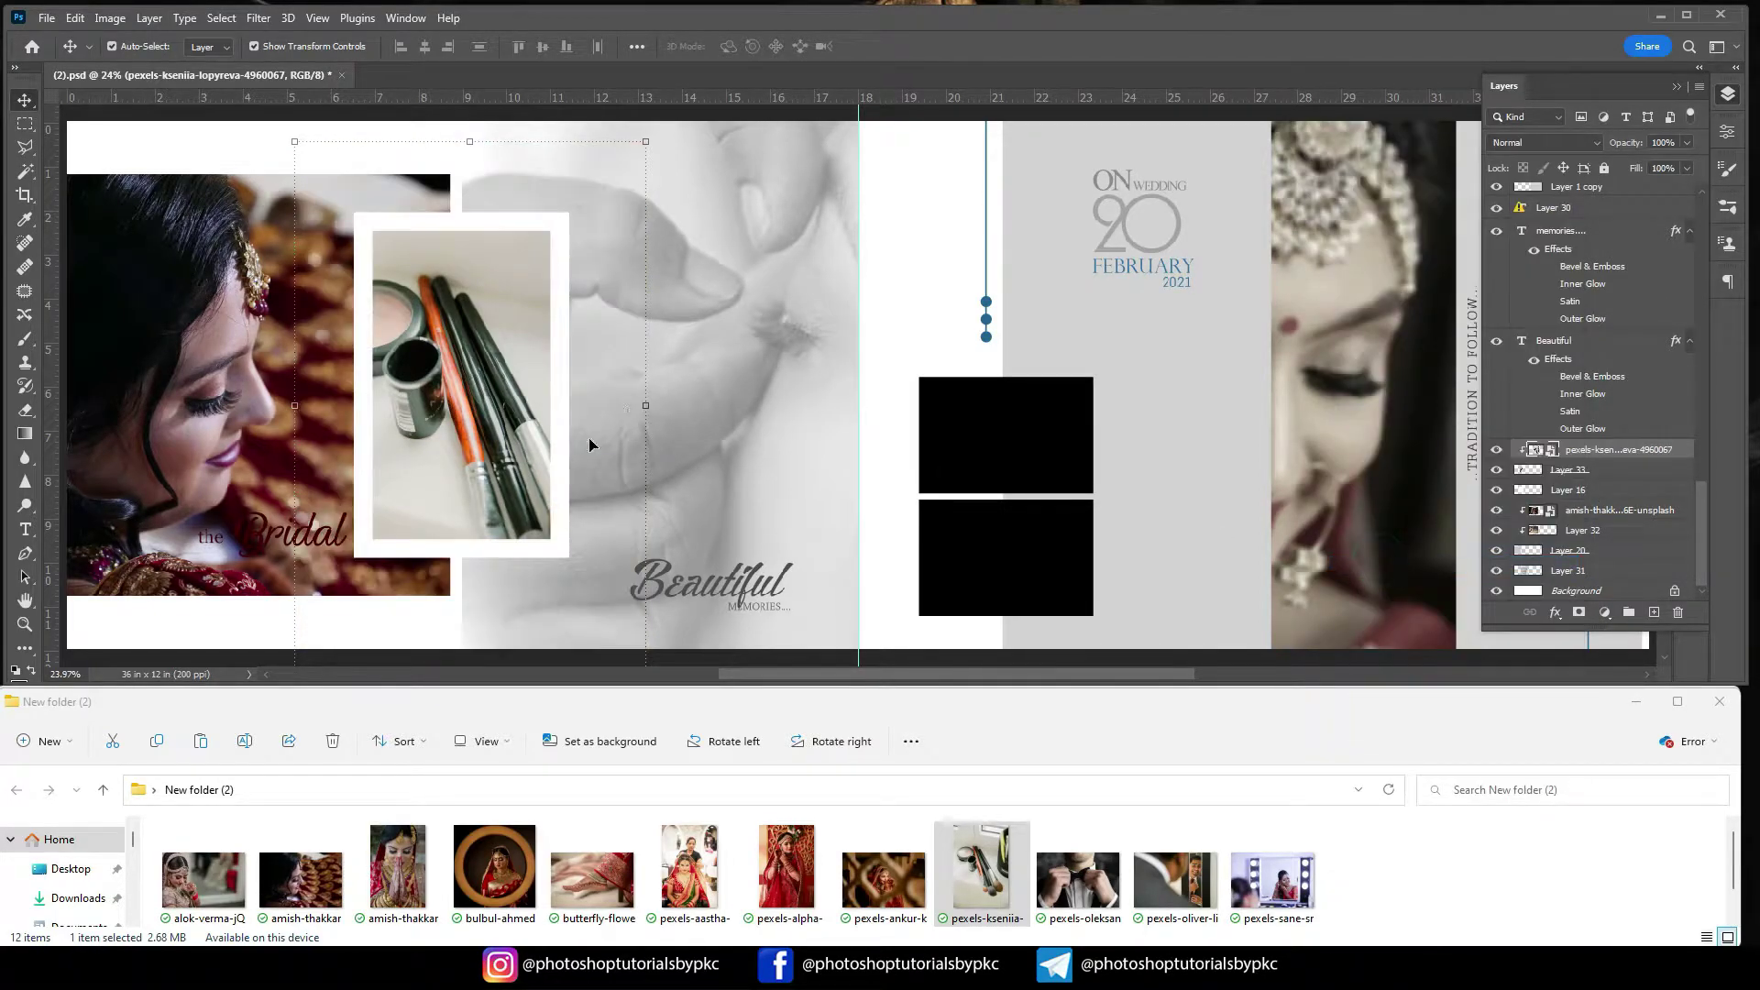
drag(640, 405, 531, 404)
drag(441, 442, 500, 463)
key(Return)
Place the photo of the bride framed by a round ring above the grey hands background, over that panel.
click(722, 392)
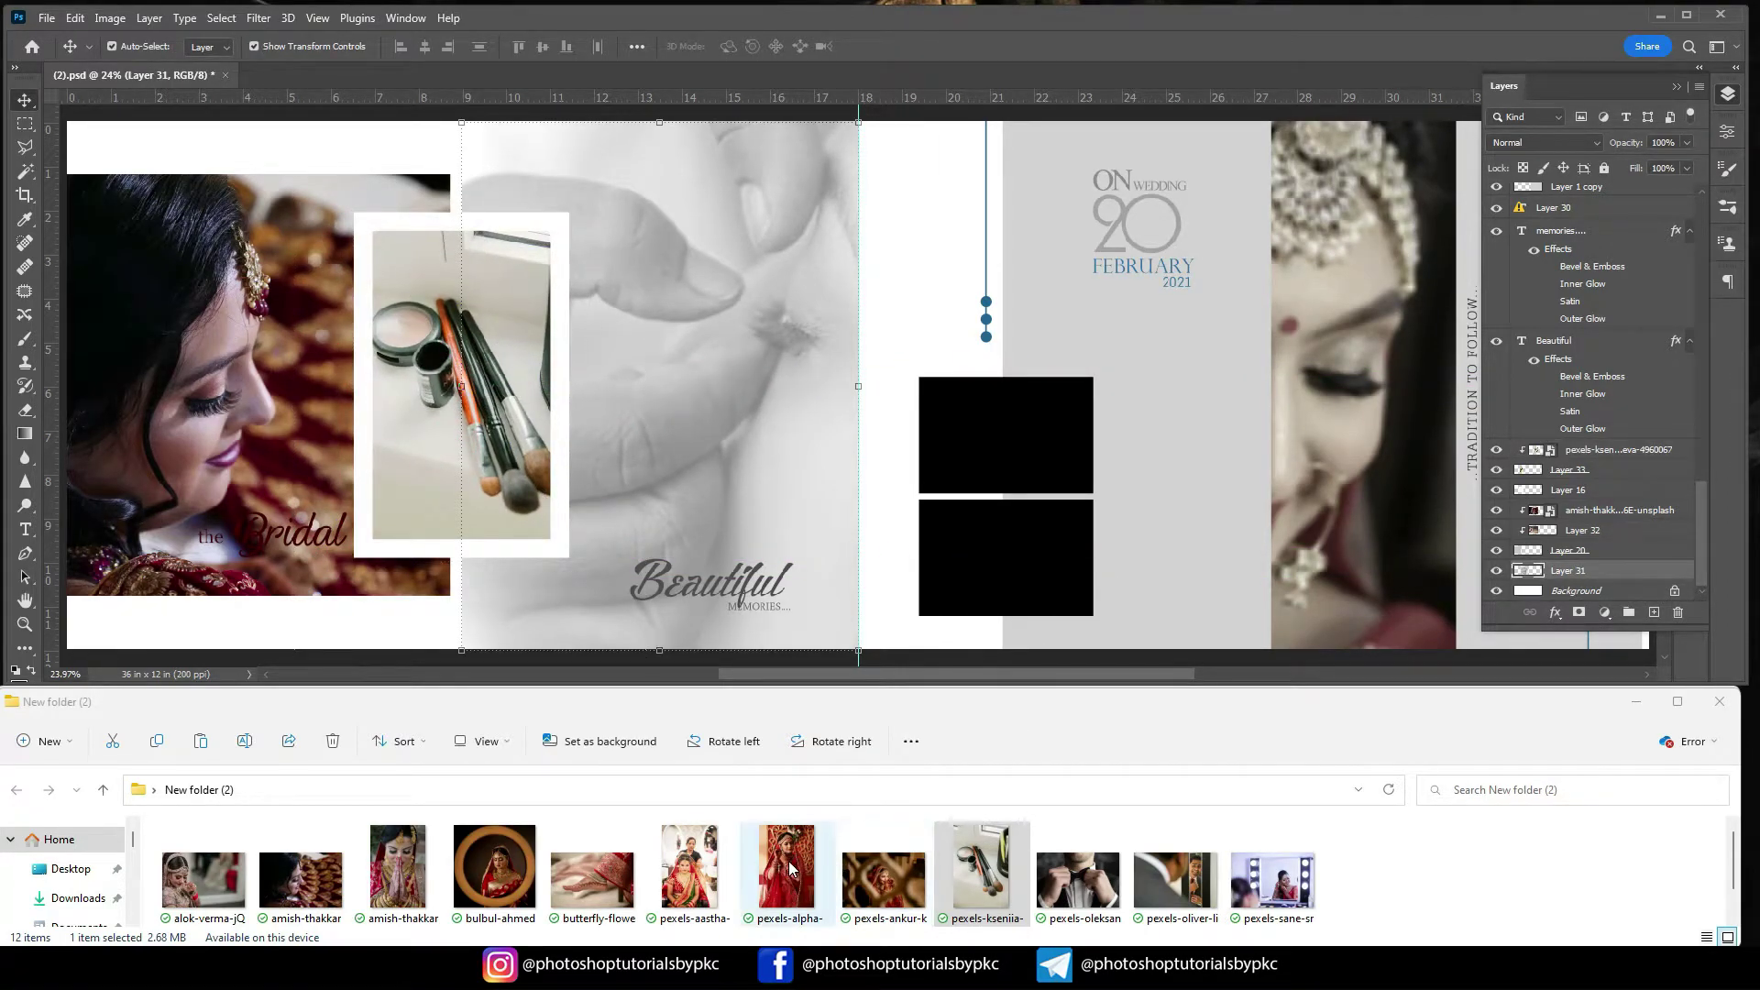
drag(495, 871, 701, 366)
drag(786, 414, 607, 411)
key(Return)
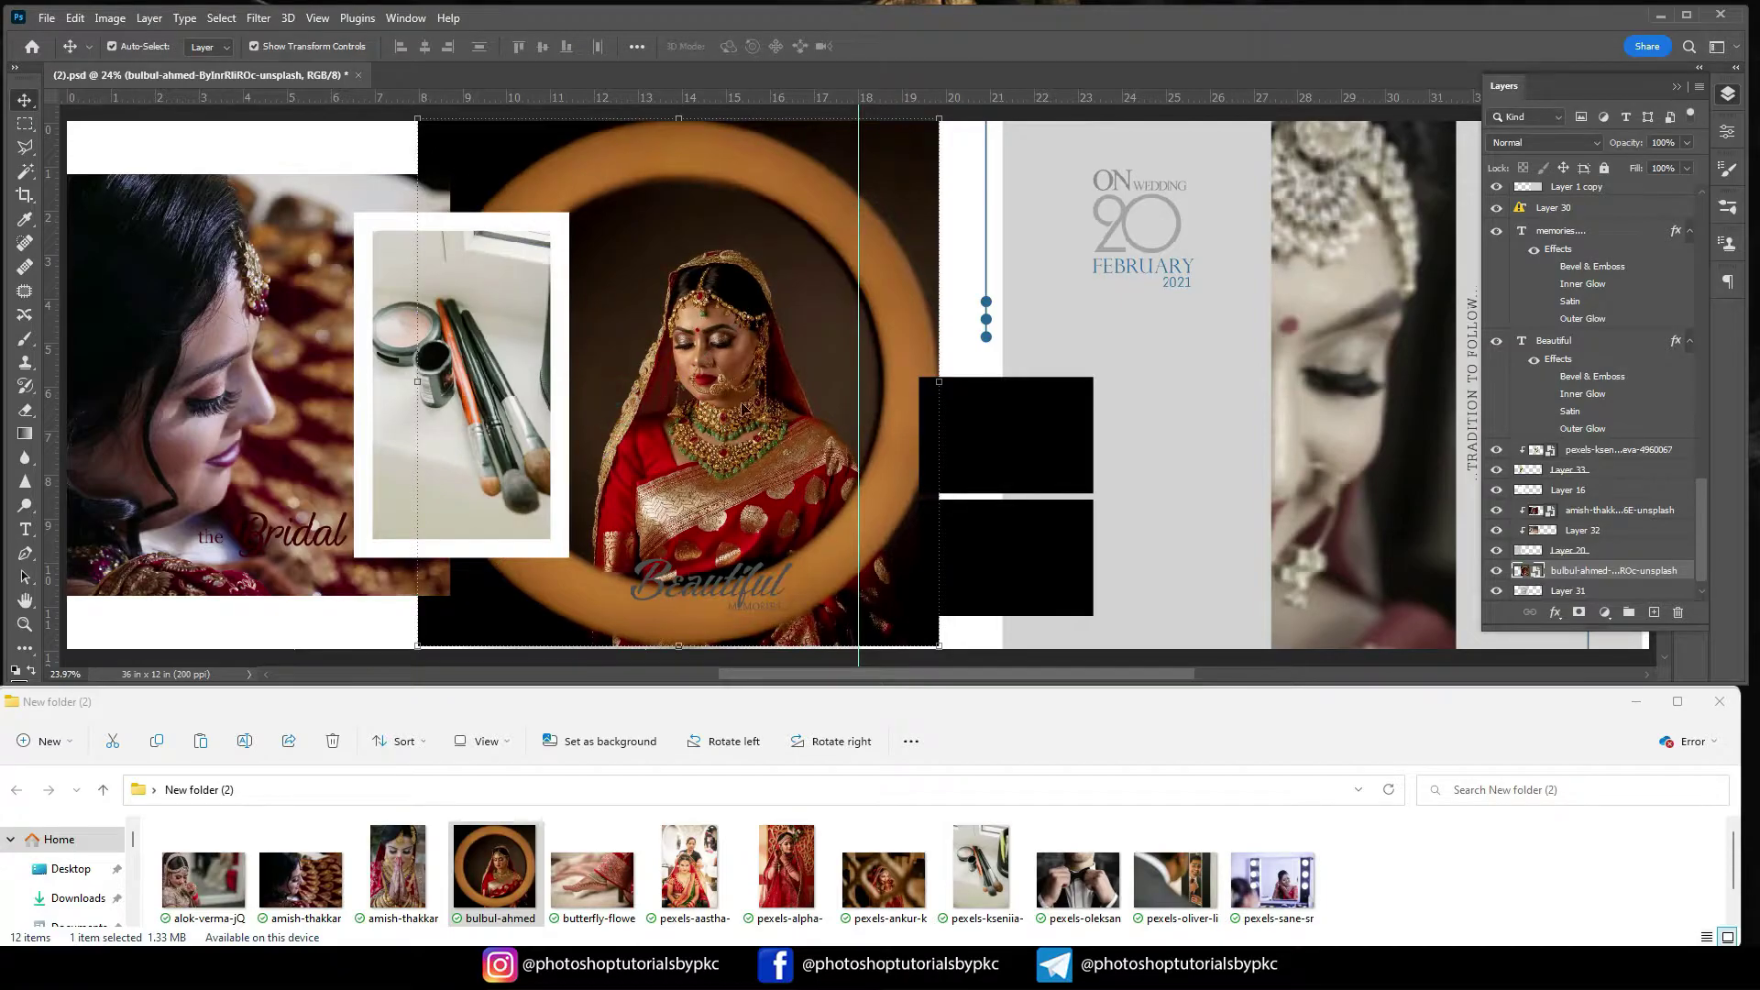
Clip the ring portrait to the hands background panel, then enlarge and reposition it to cover the panel.
right_click(1580, 575)
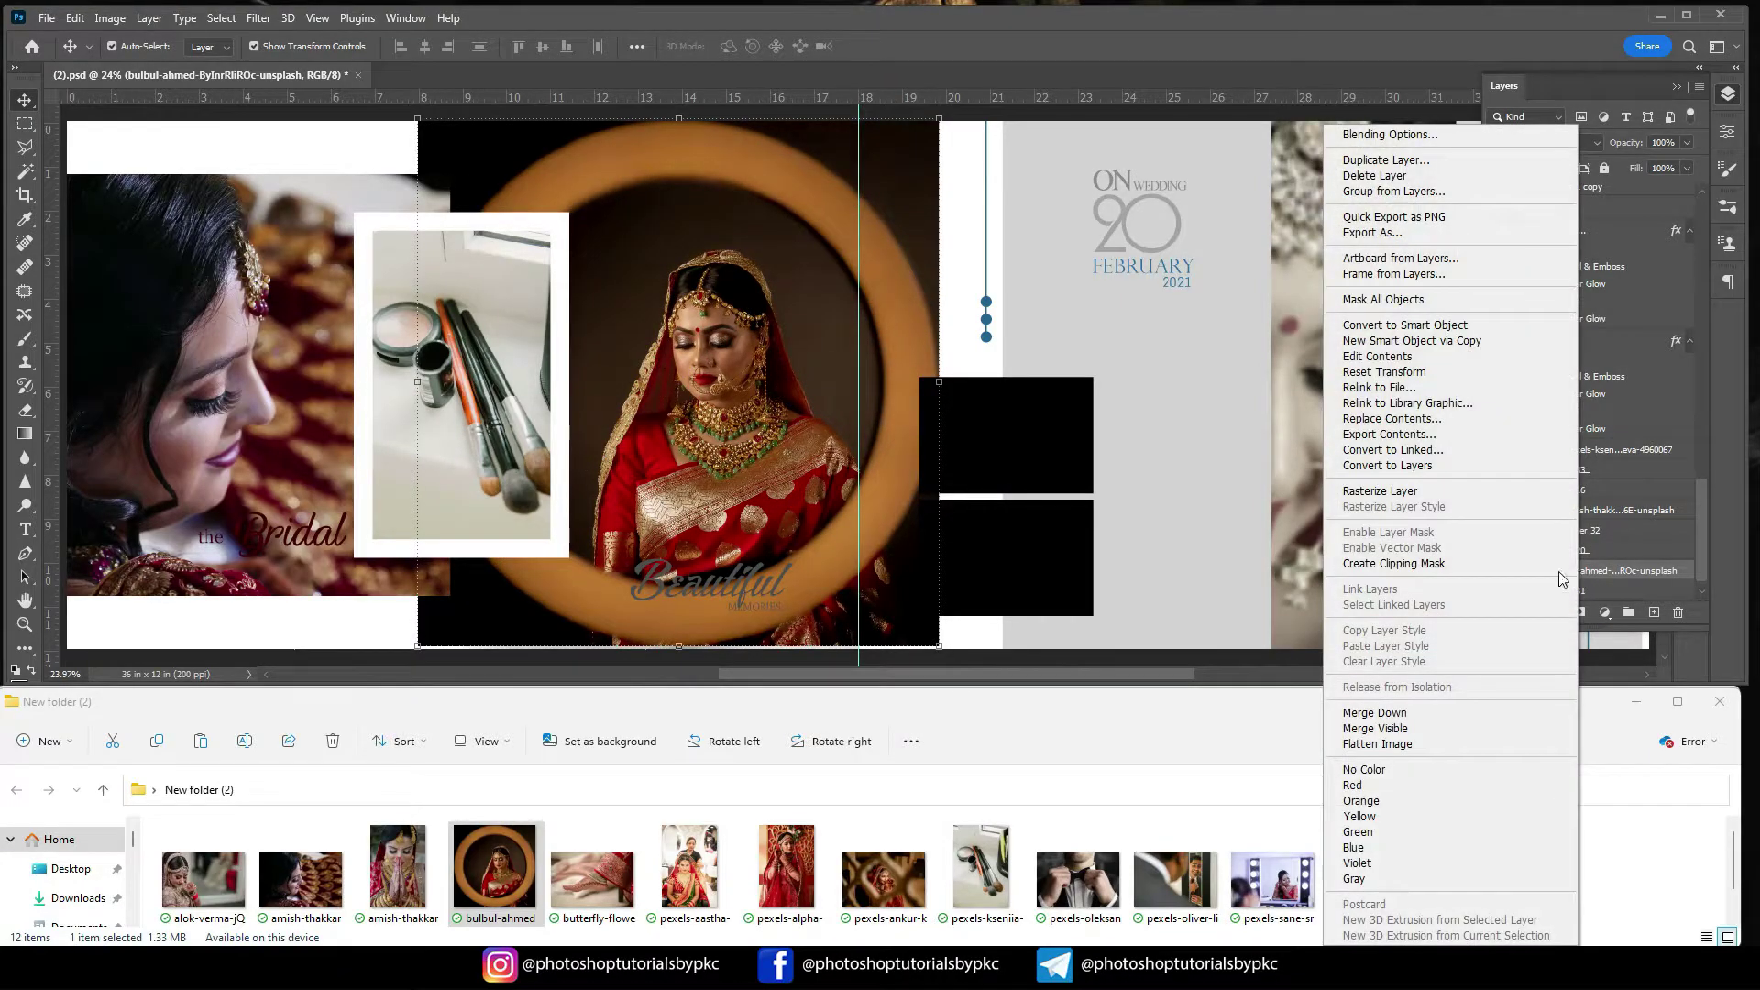
click(1432, 563)
drag(704, 647, 704, 658)
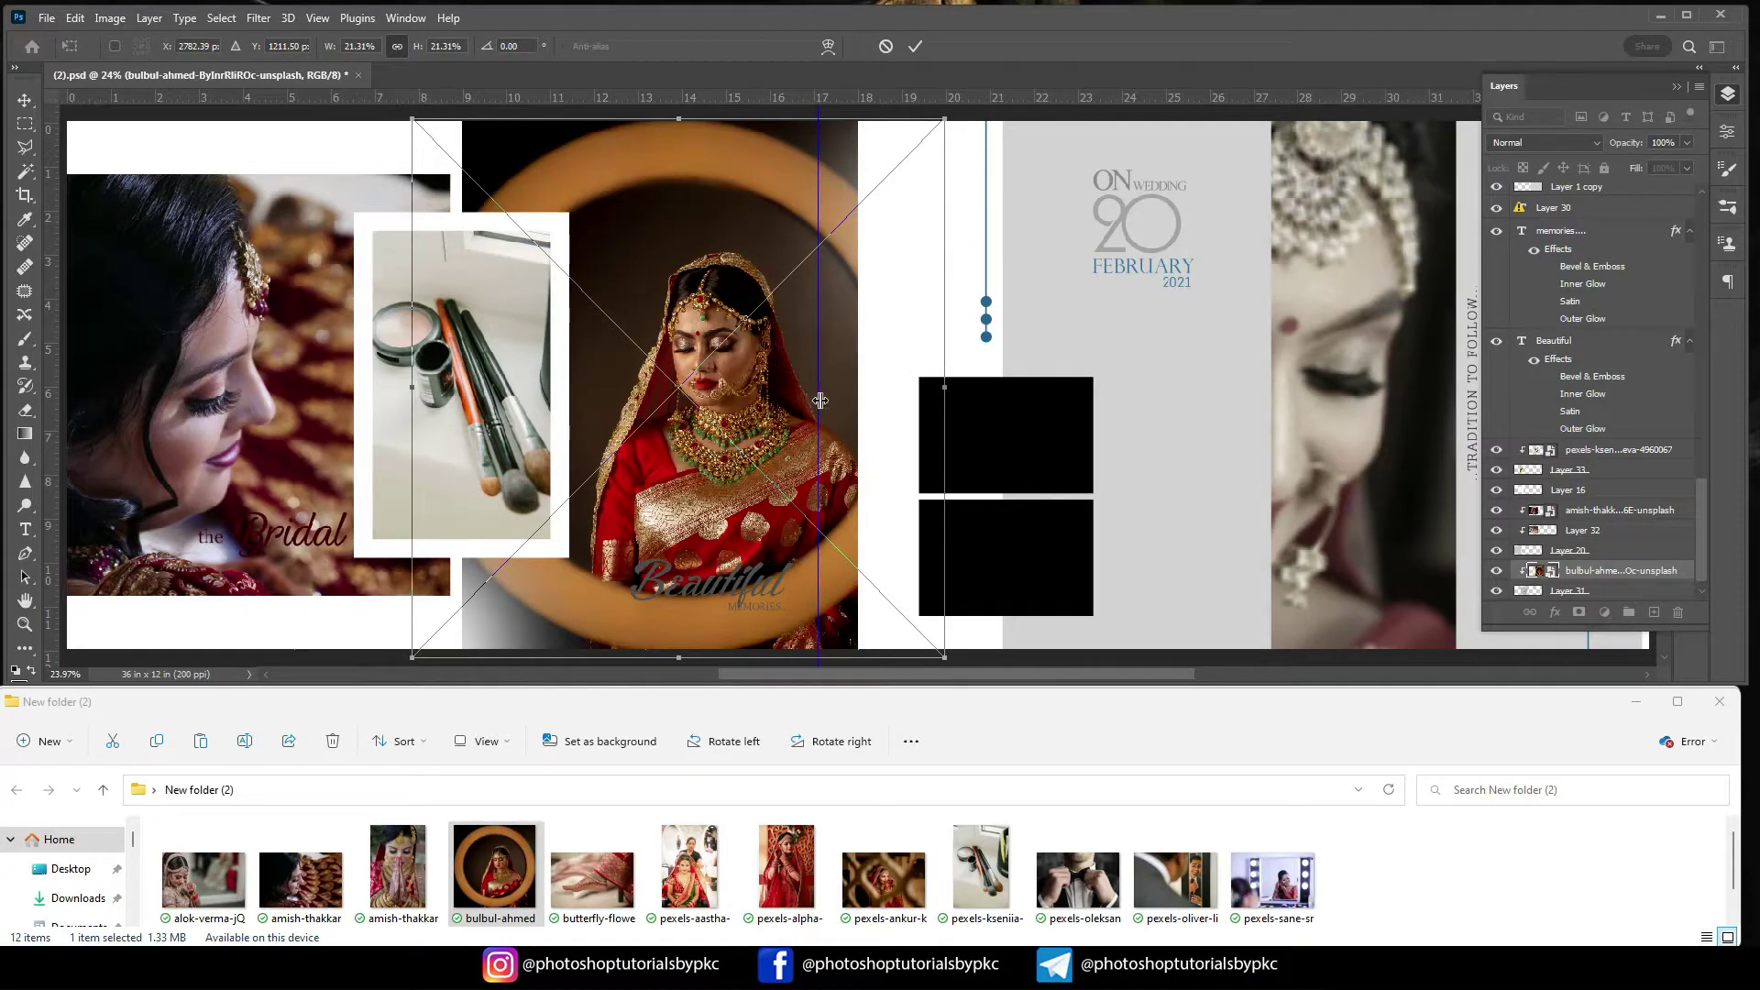
drag(802, 428, 741, 408)
drag(651, 125, 651, 84)
drag(769, 431, 770, 446)
key(Return)
key(ctrl+0)
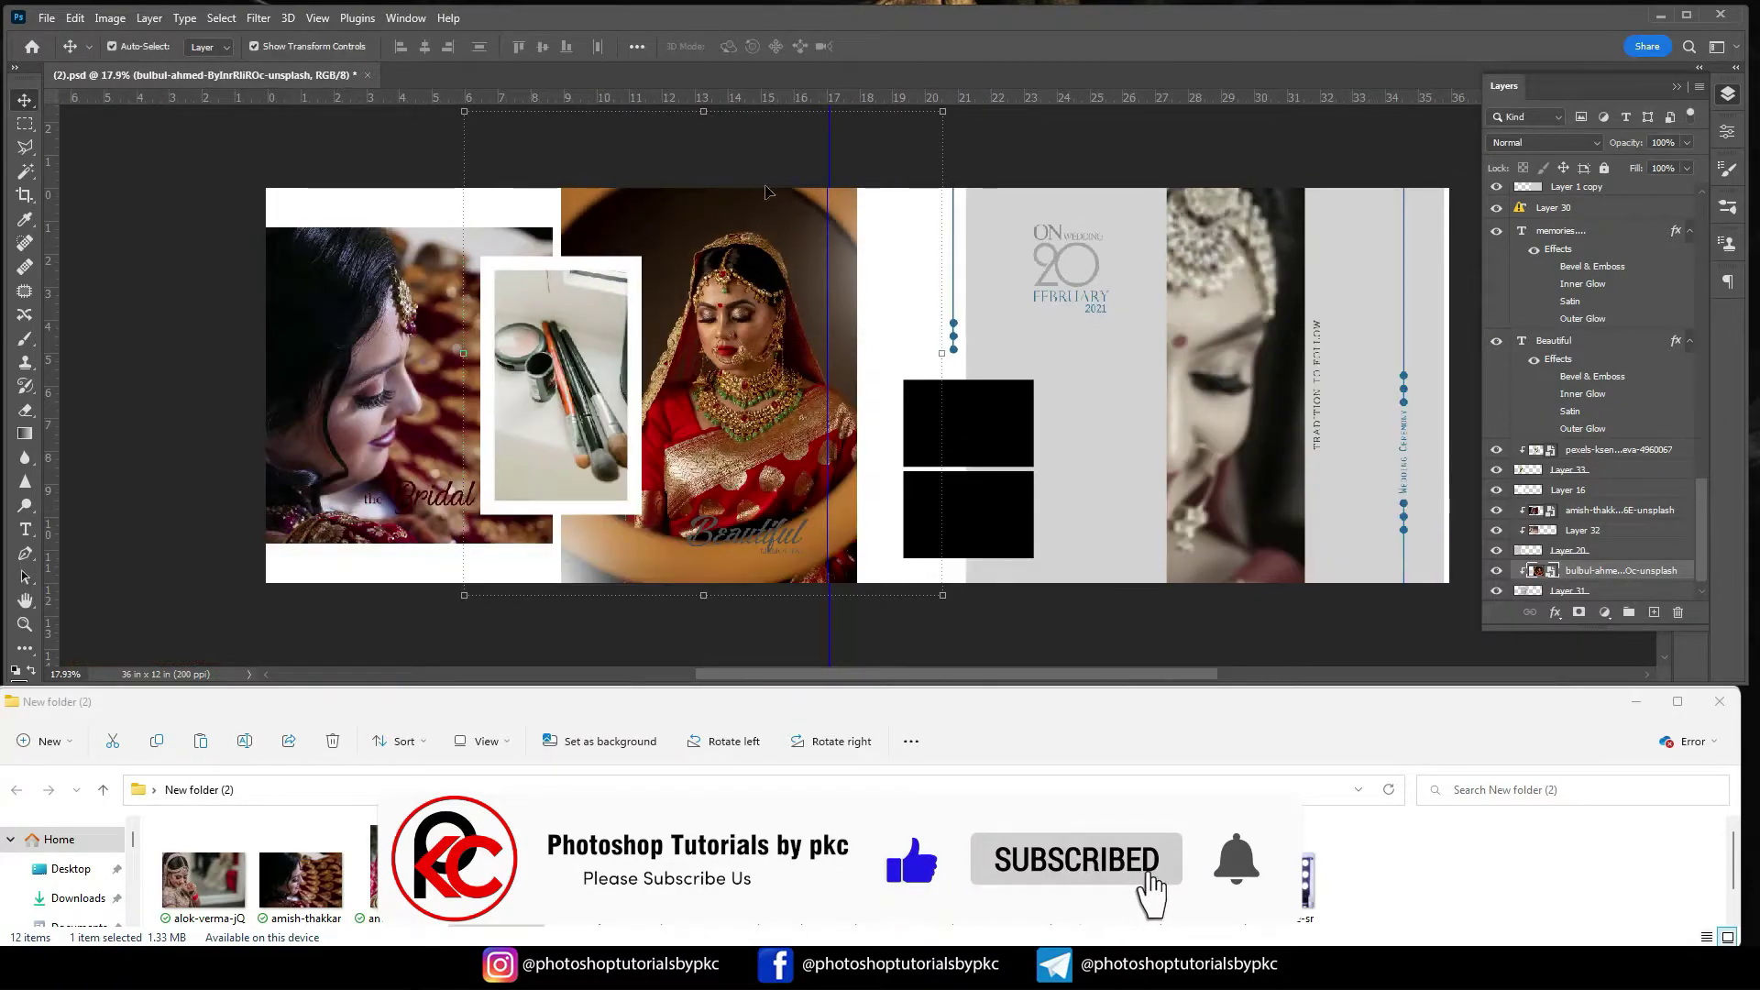
Set the ring portrait layer's blend mode to Luminosity.
click(761, 147)
click(756, 367)
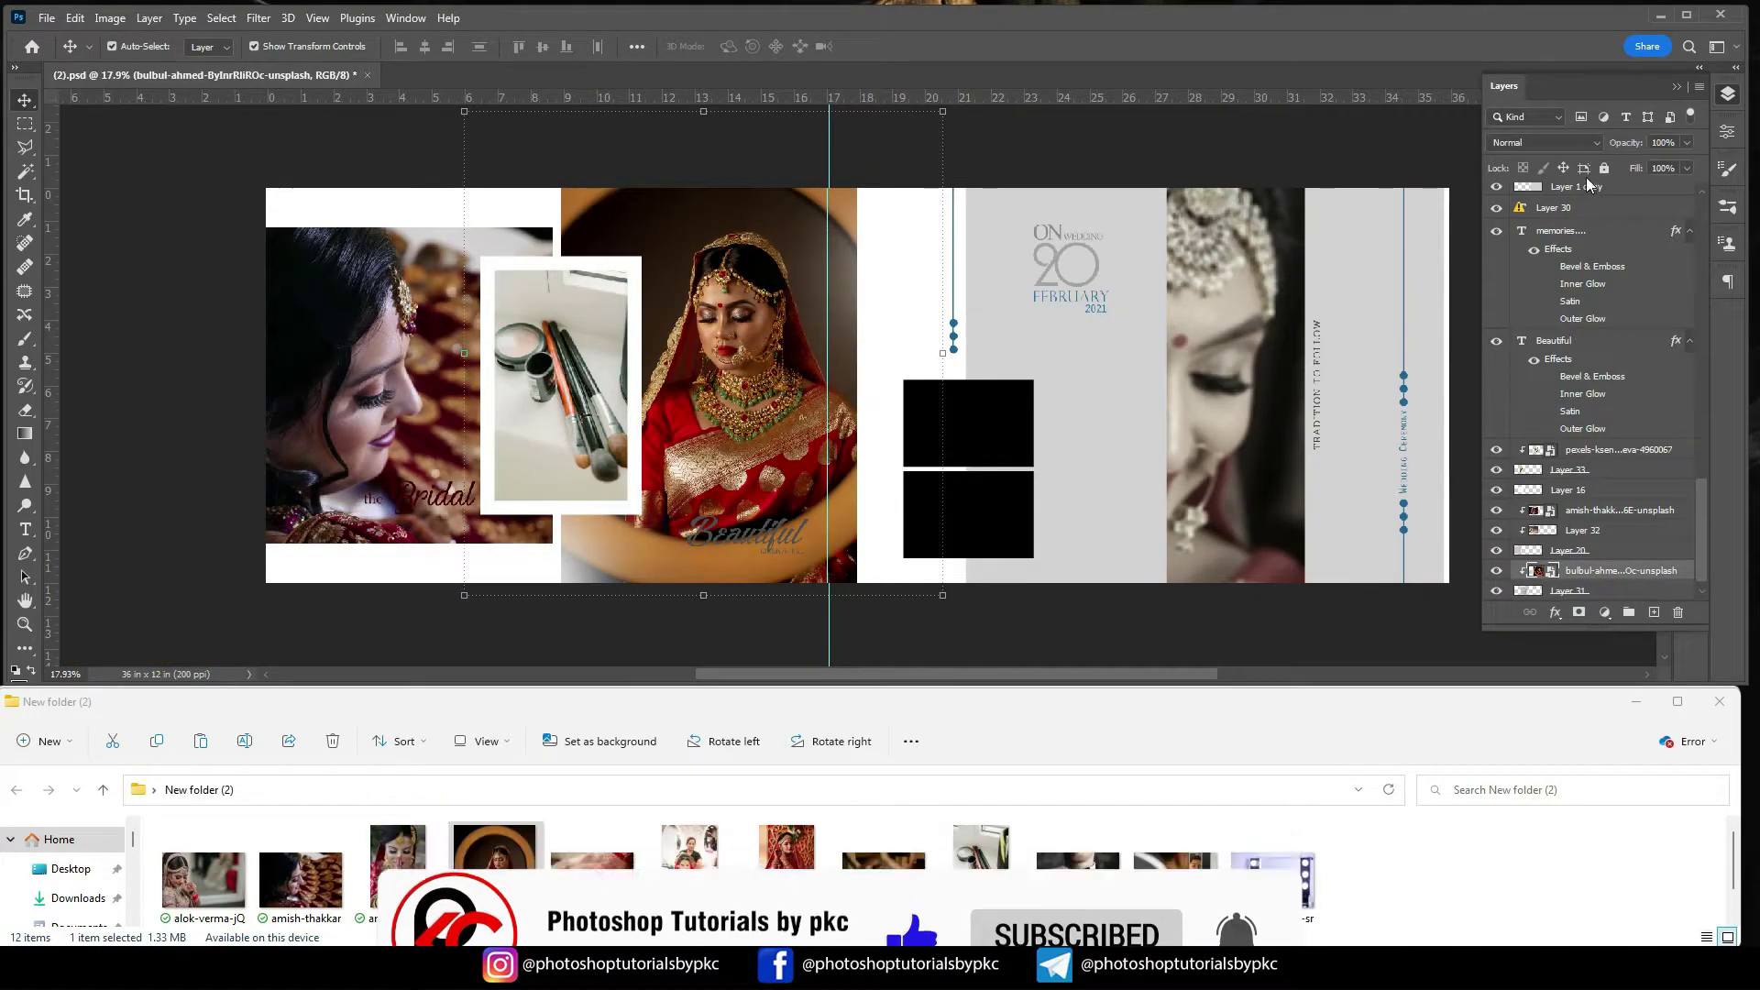
click(1596, 141)
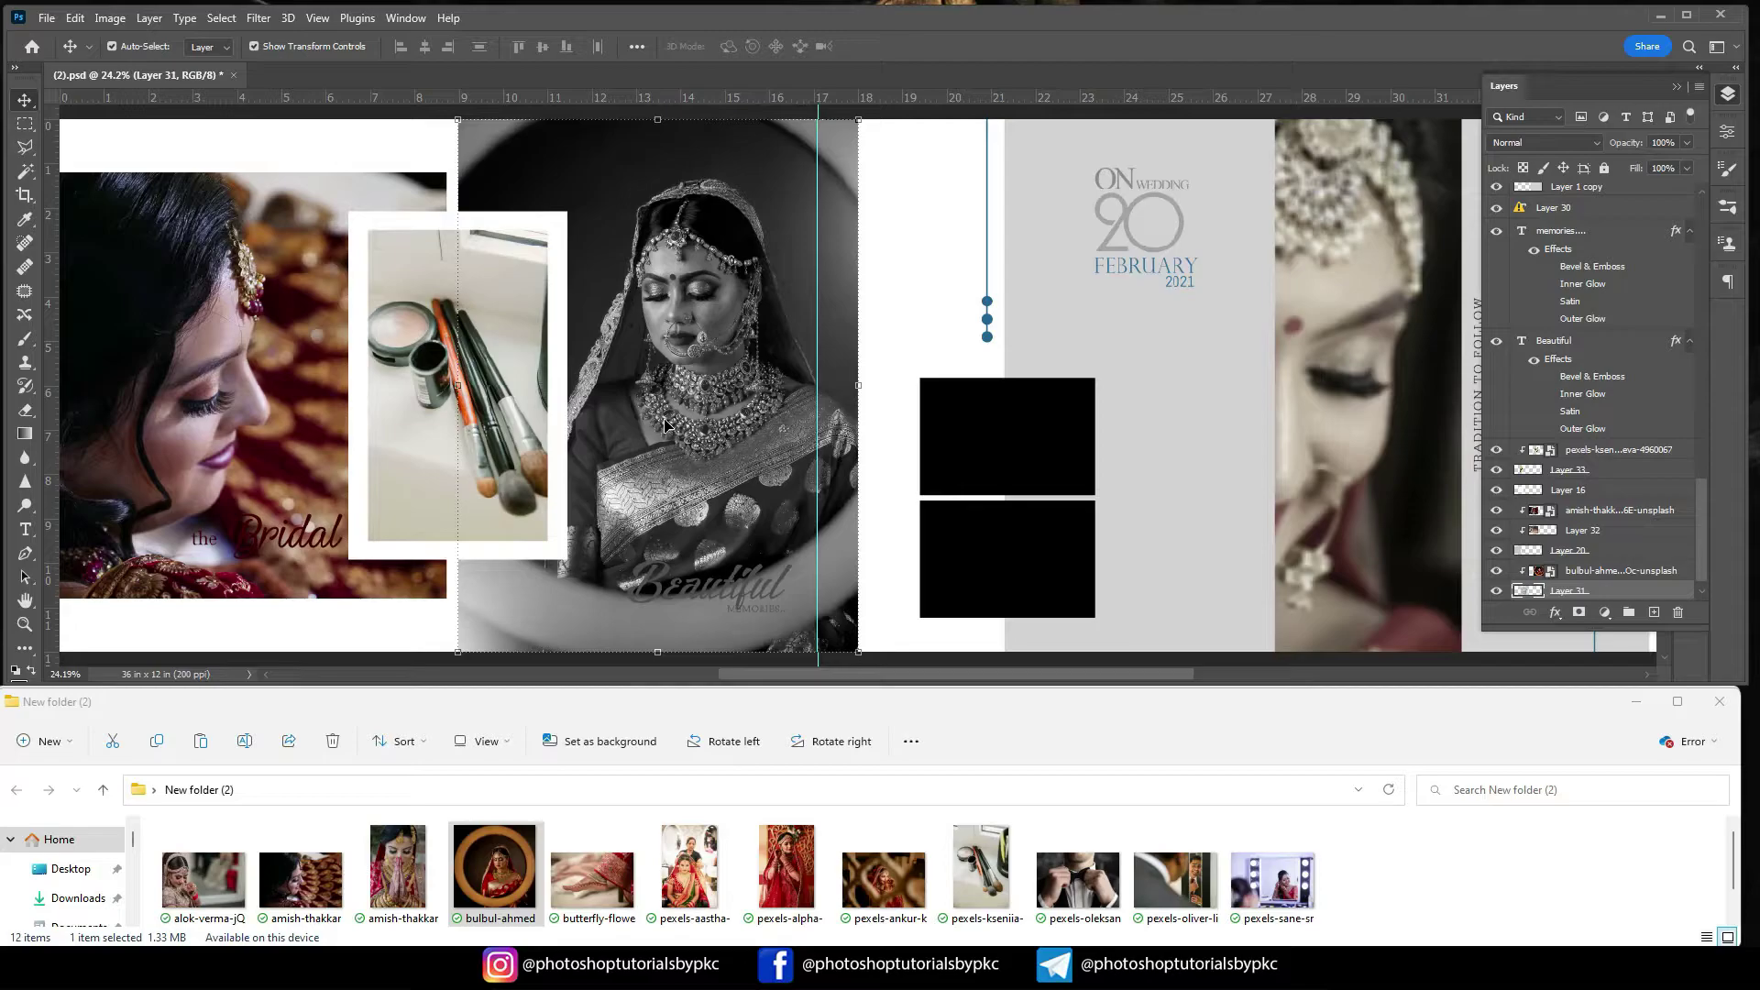
click(668, 423)
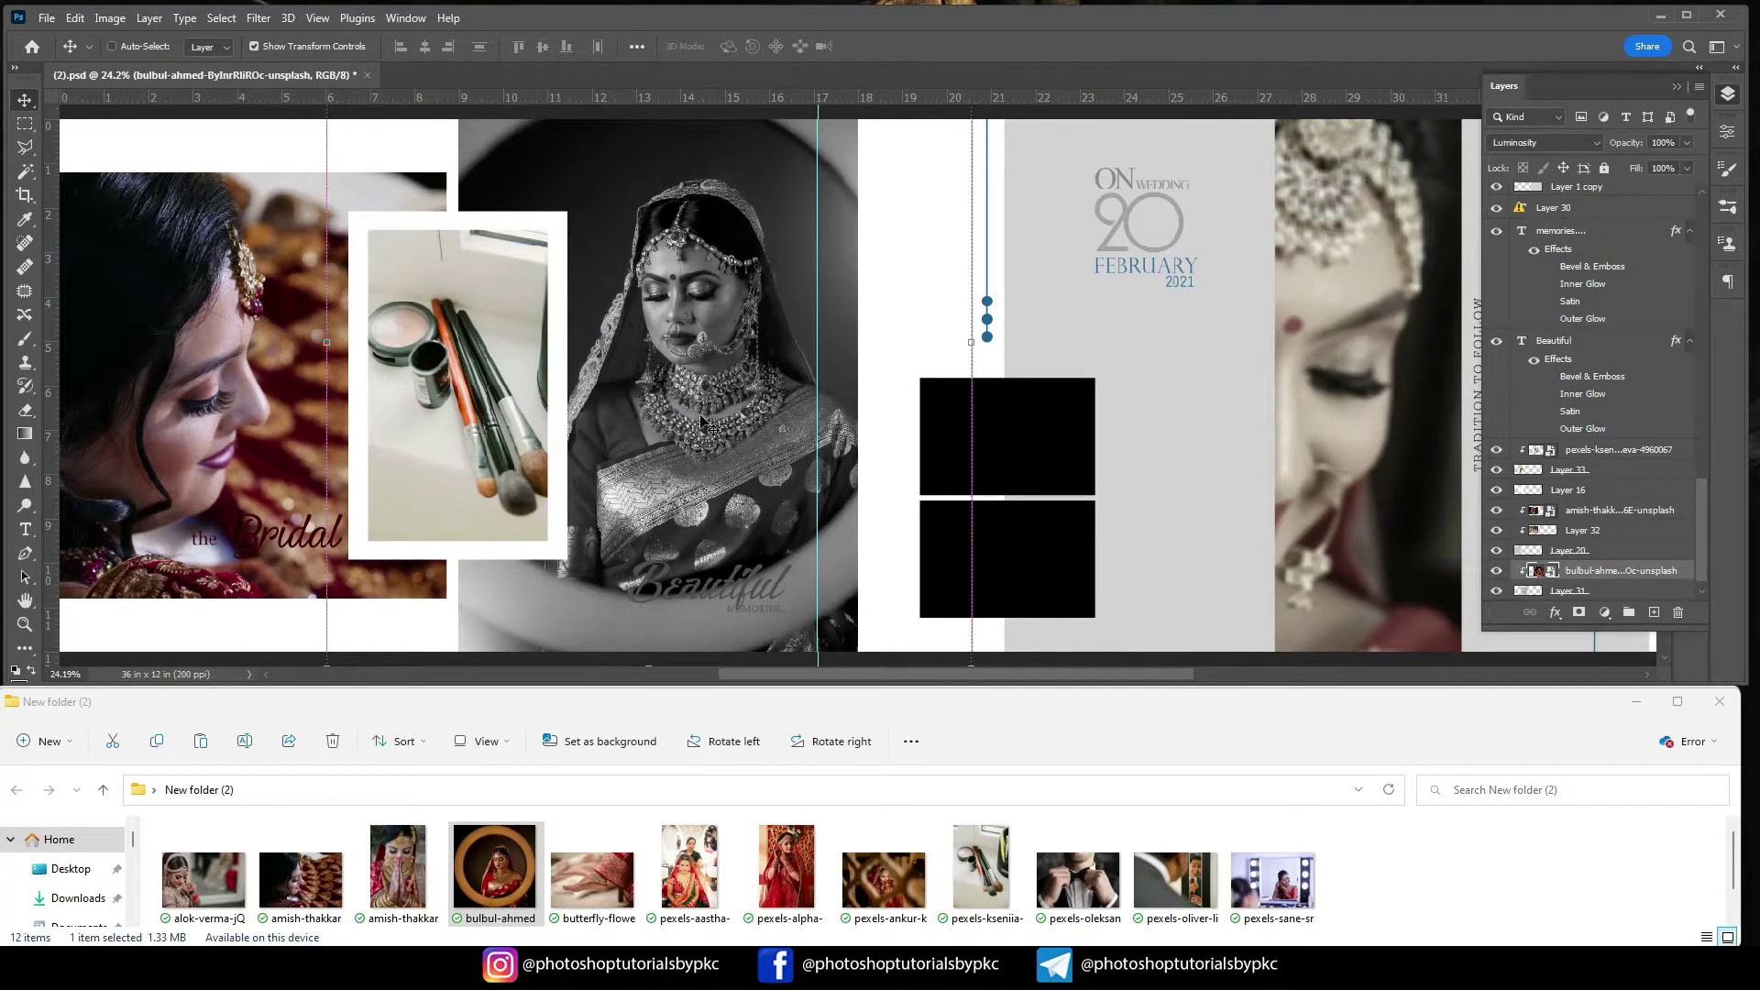
Brighten the ring portrait's midtones with a Levels adjustment.
key(ctrl+l)
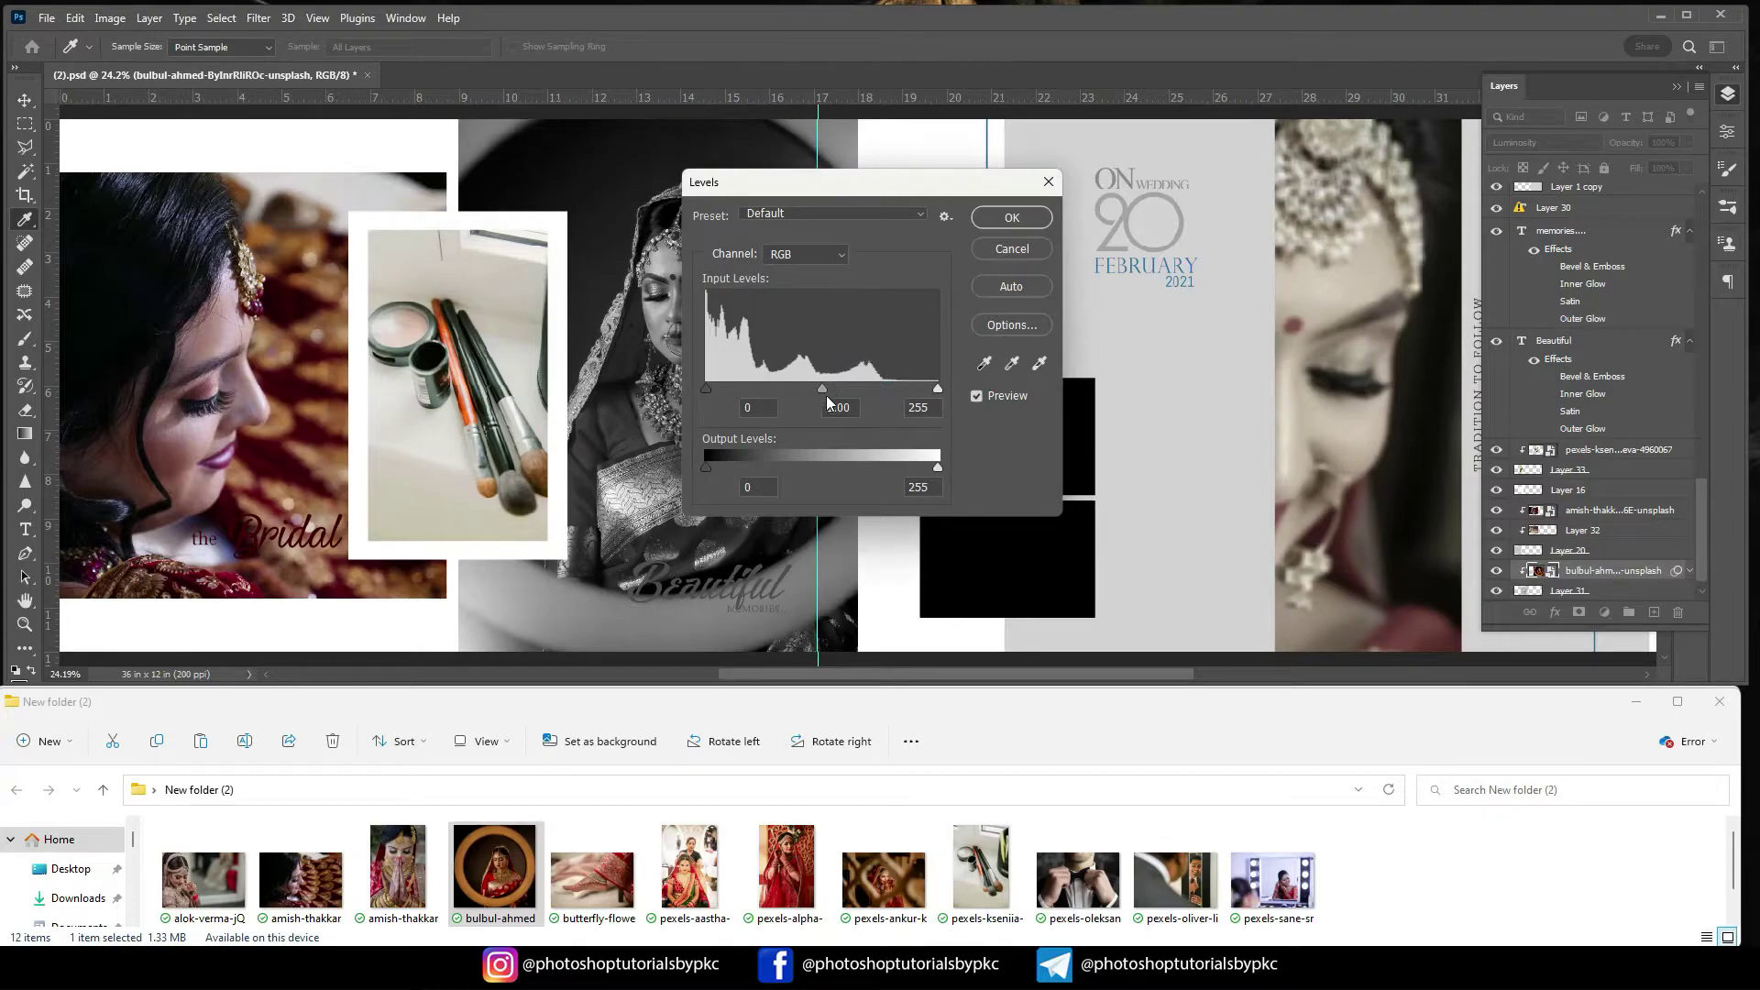
drag(816, 386, 766, 387)
key(Return)
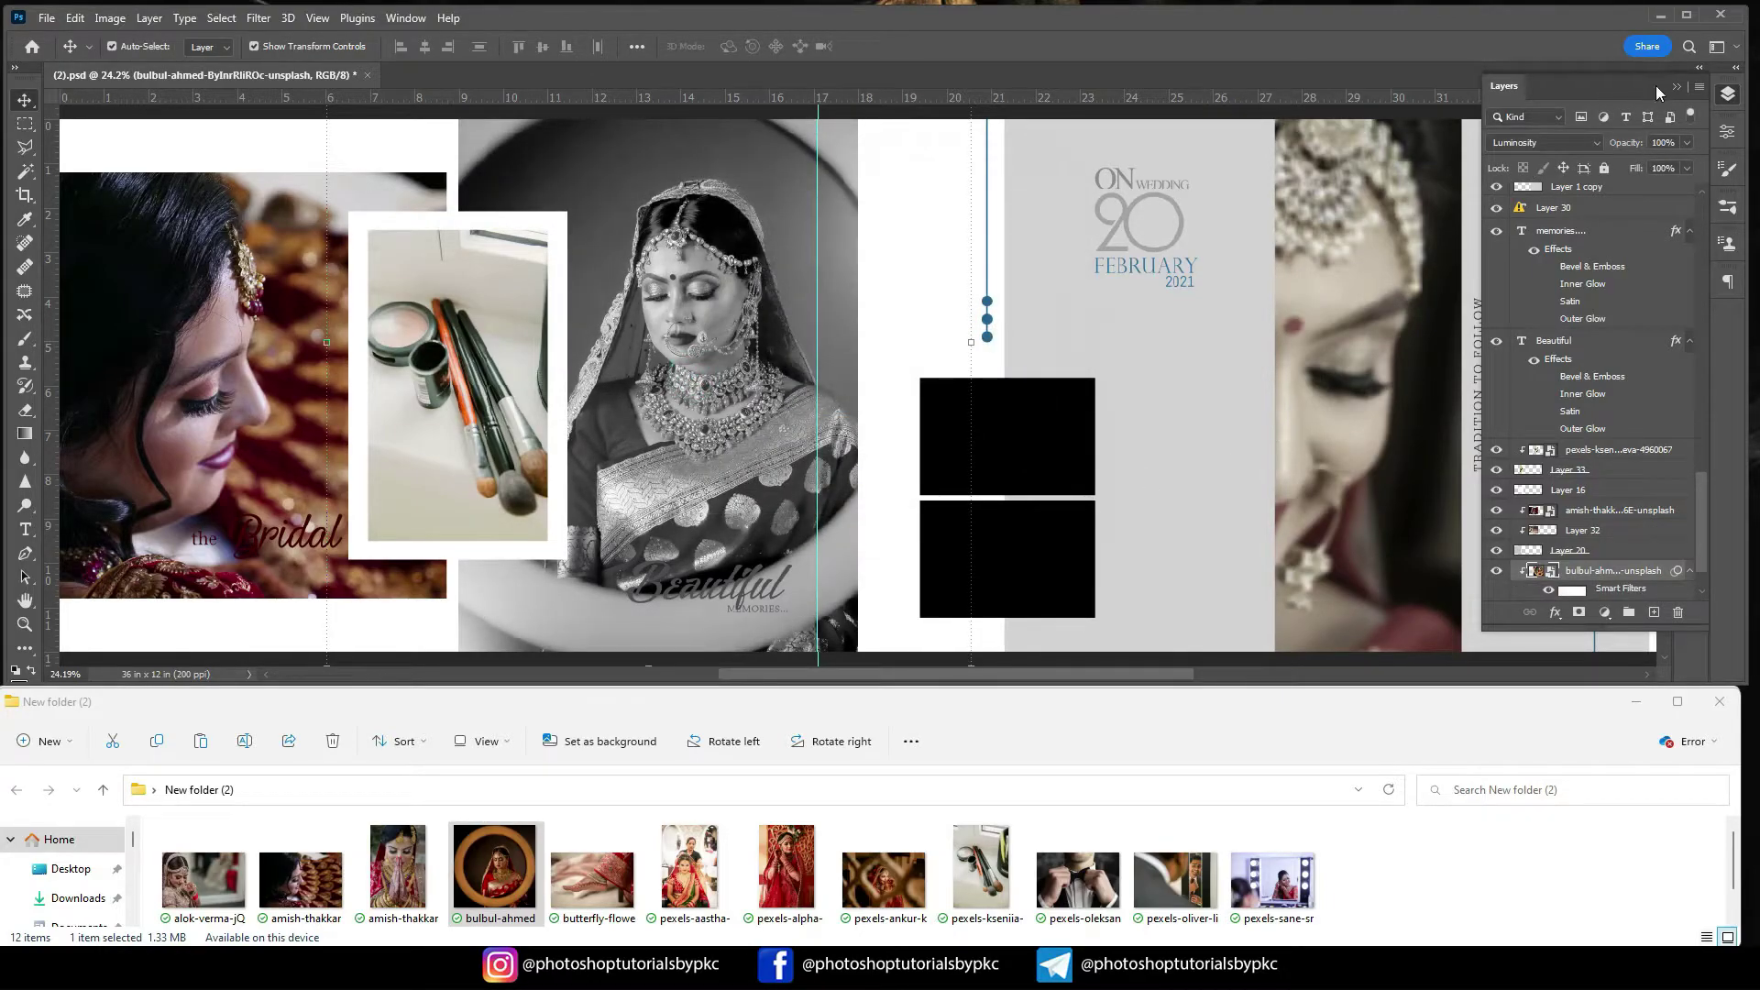
Place the photo of the bride in red touching her earring above the tall bride close-up and position it there.
click(1677, 85)
click(1332, 394)
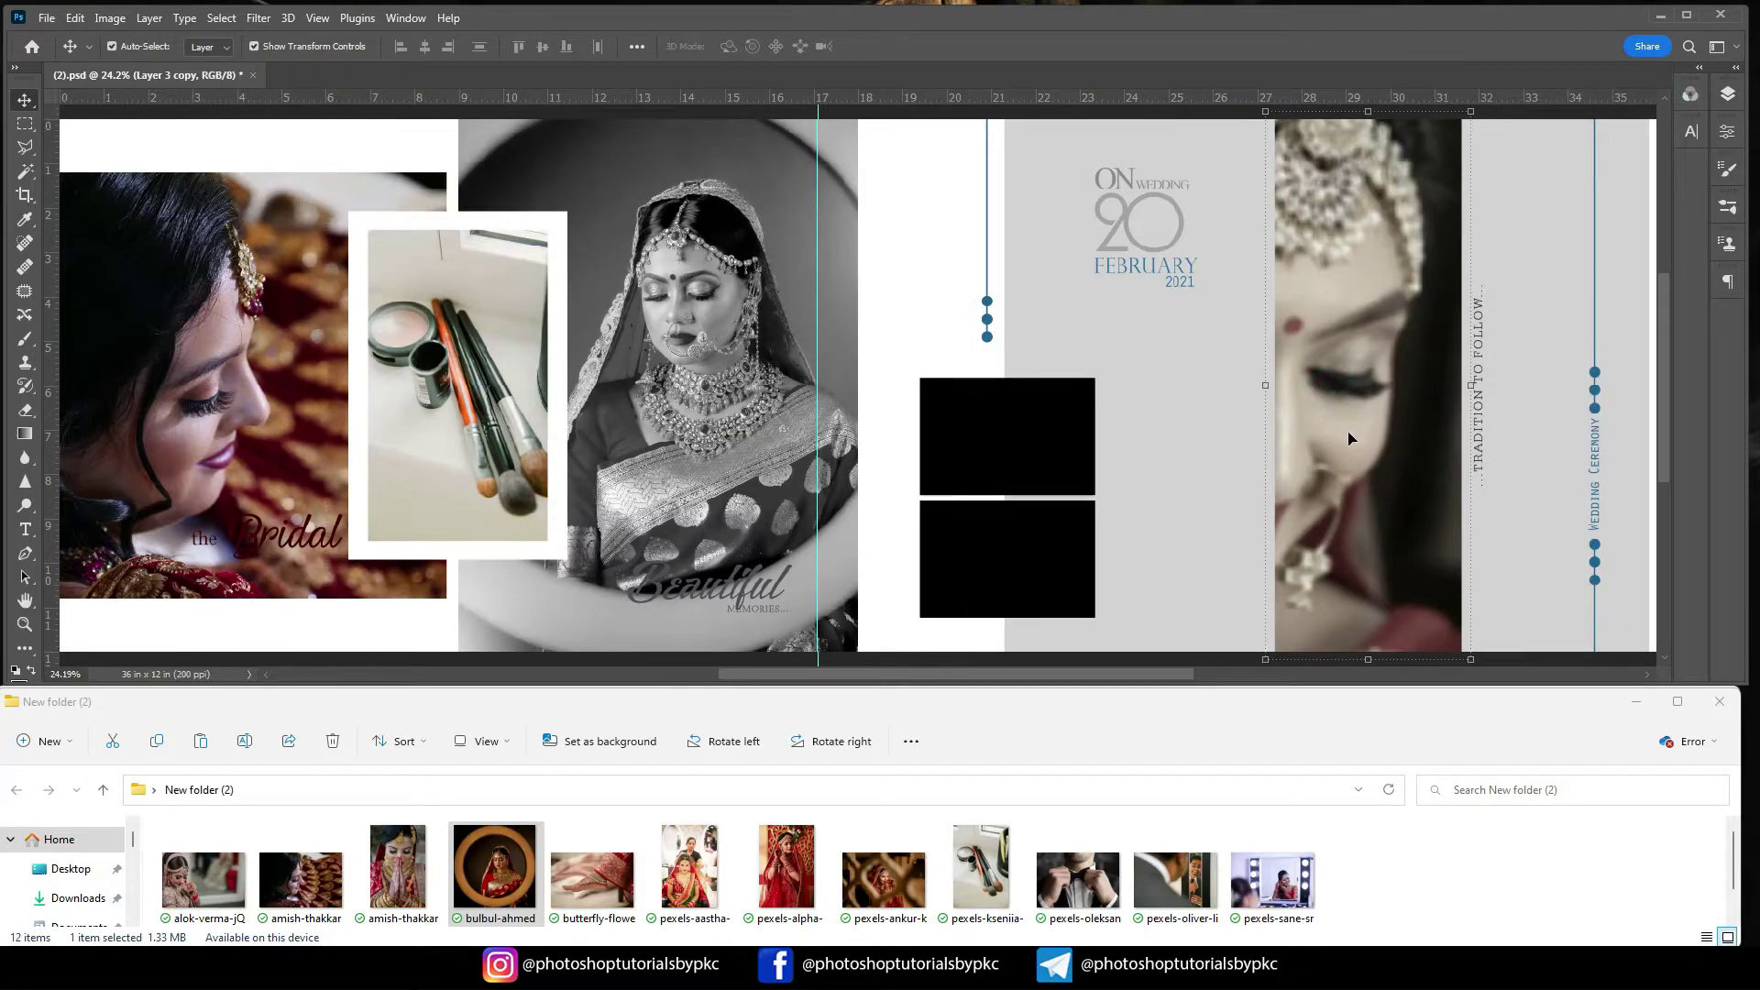
drag(794, 871, 1364, 437)
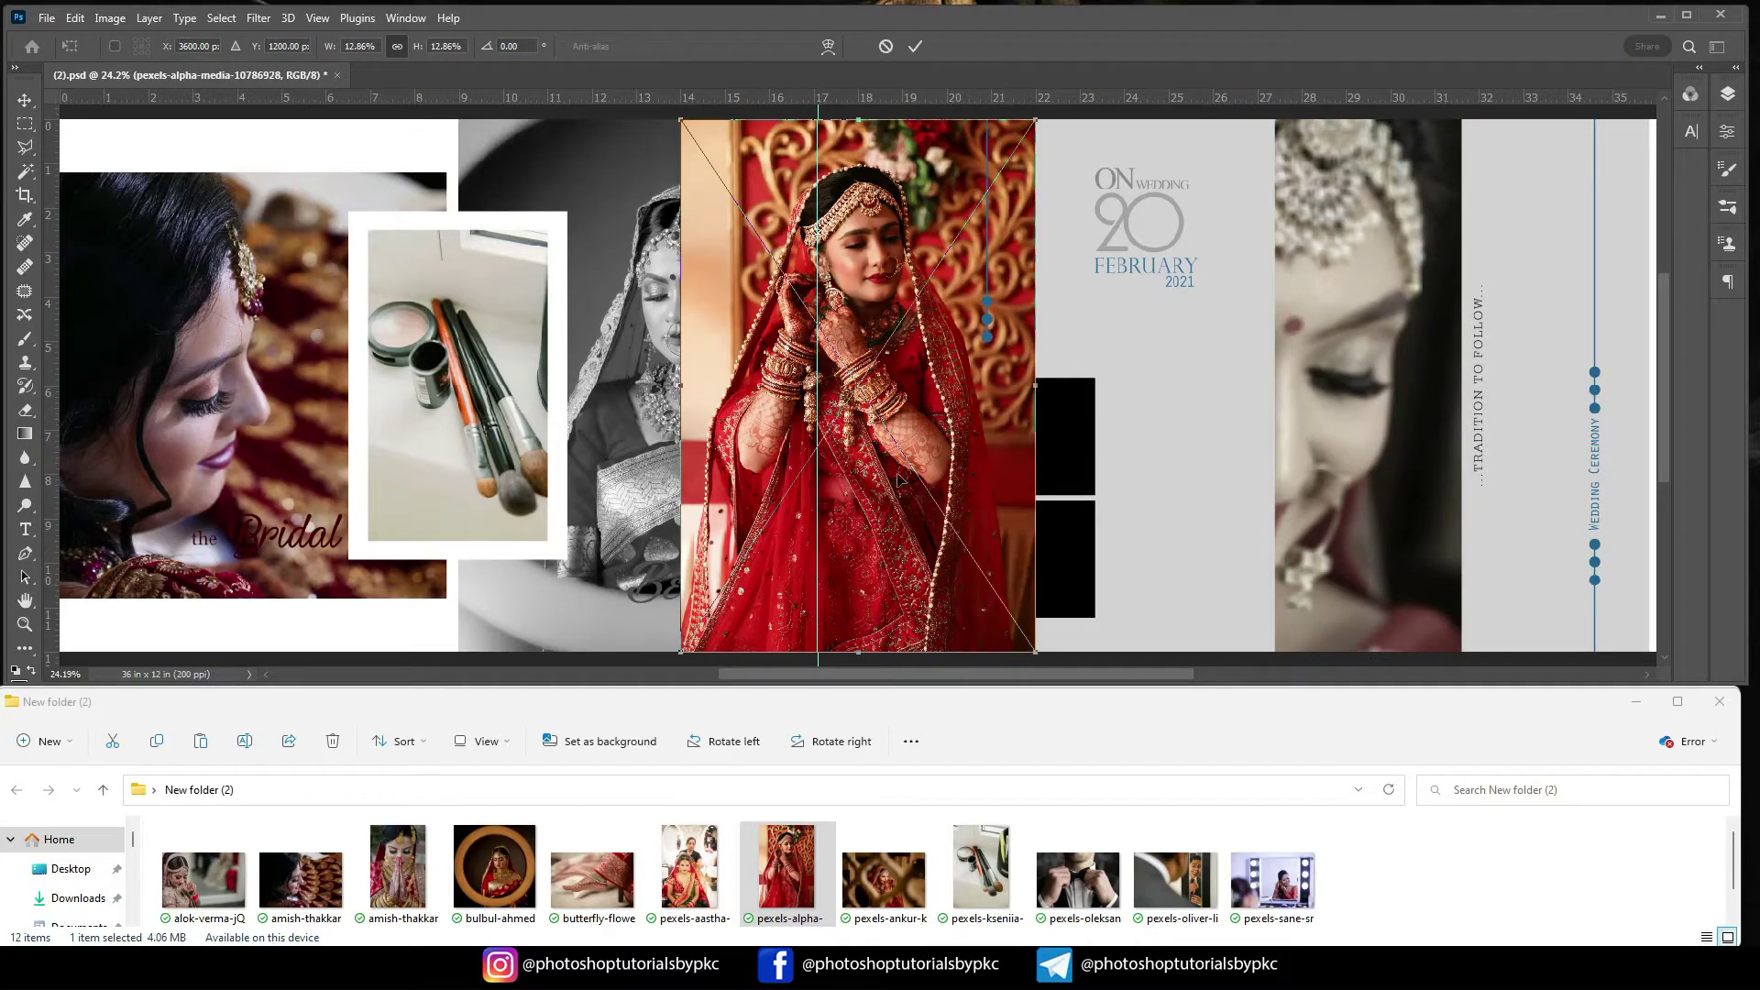
drag(926, 442, 1373, 442)
key(Return)
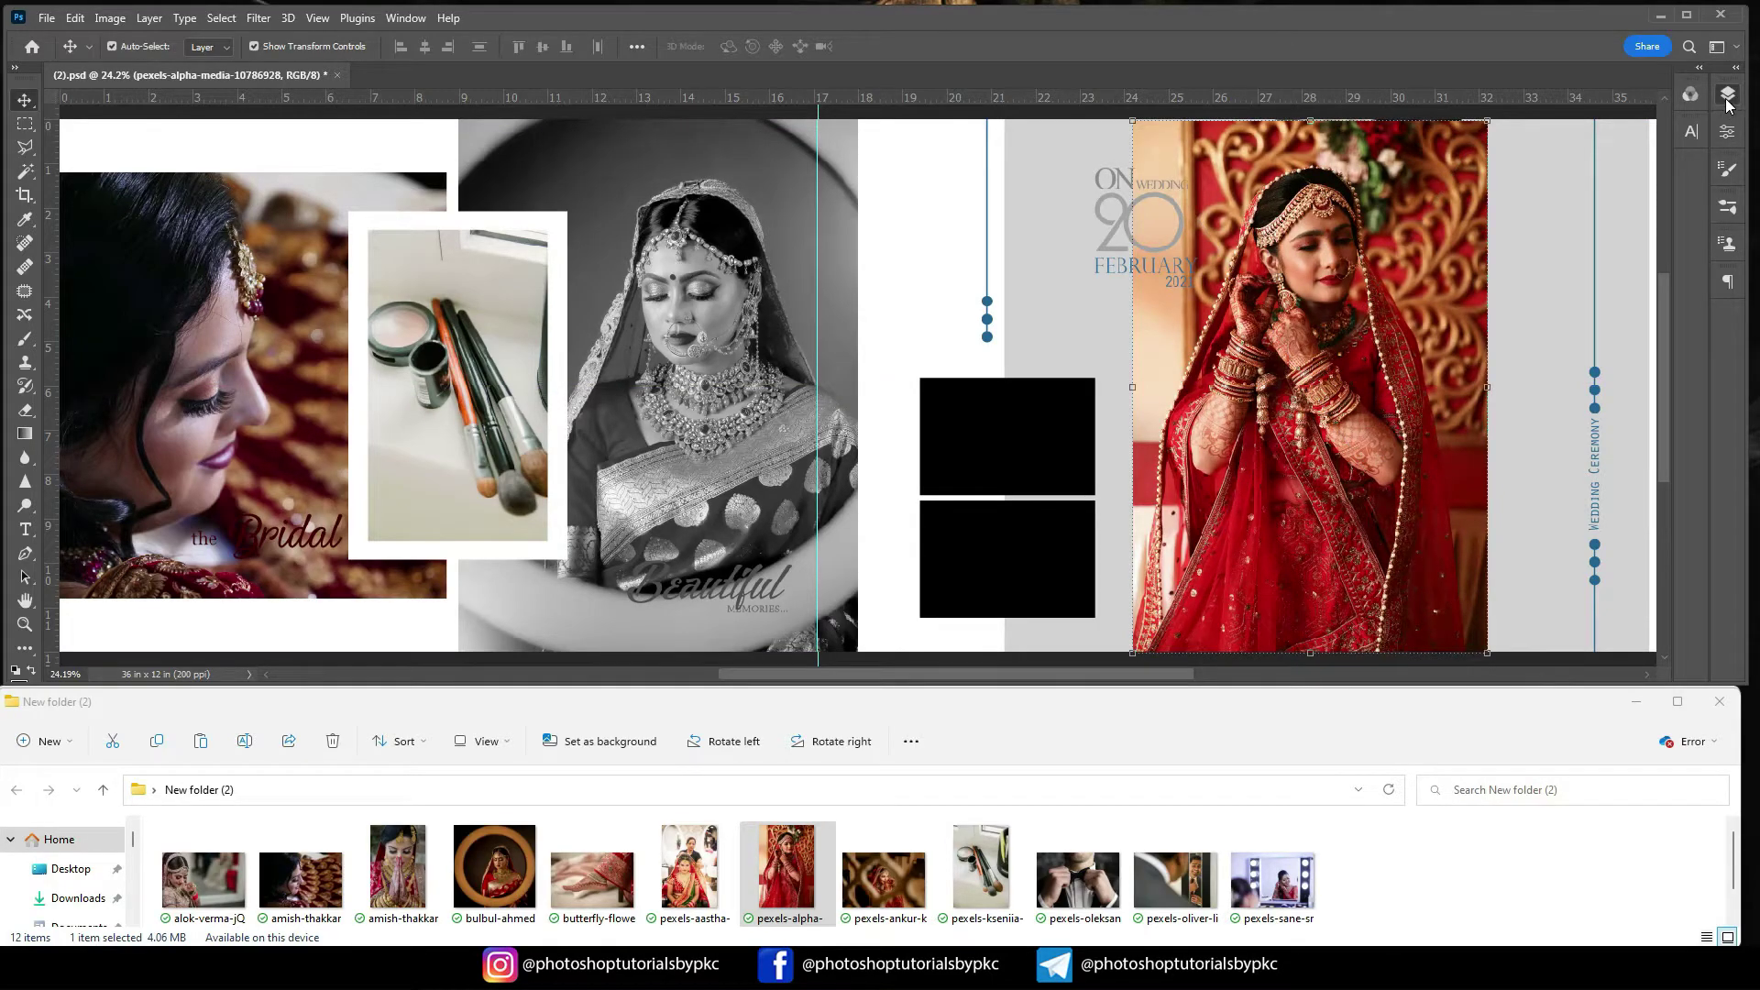
Clip the photo of the bride touching her earring to the tall bride close-up and shift it to centre her in the frame.
click(1729, 96)
scroll(1631, 514, down, 2)
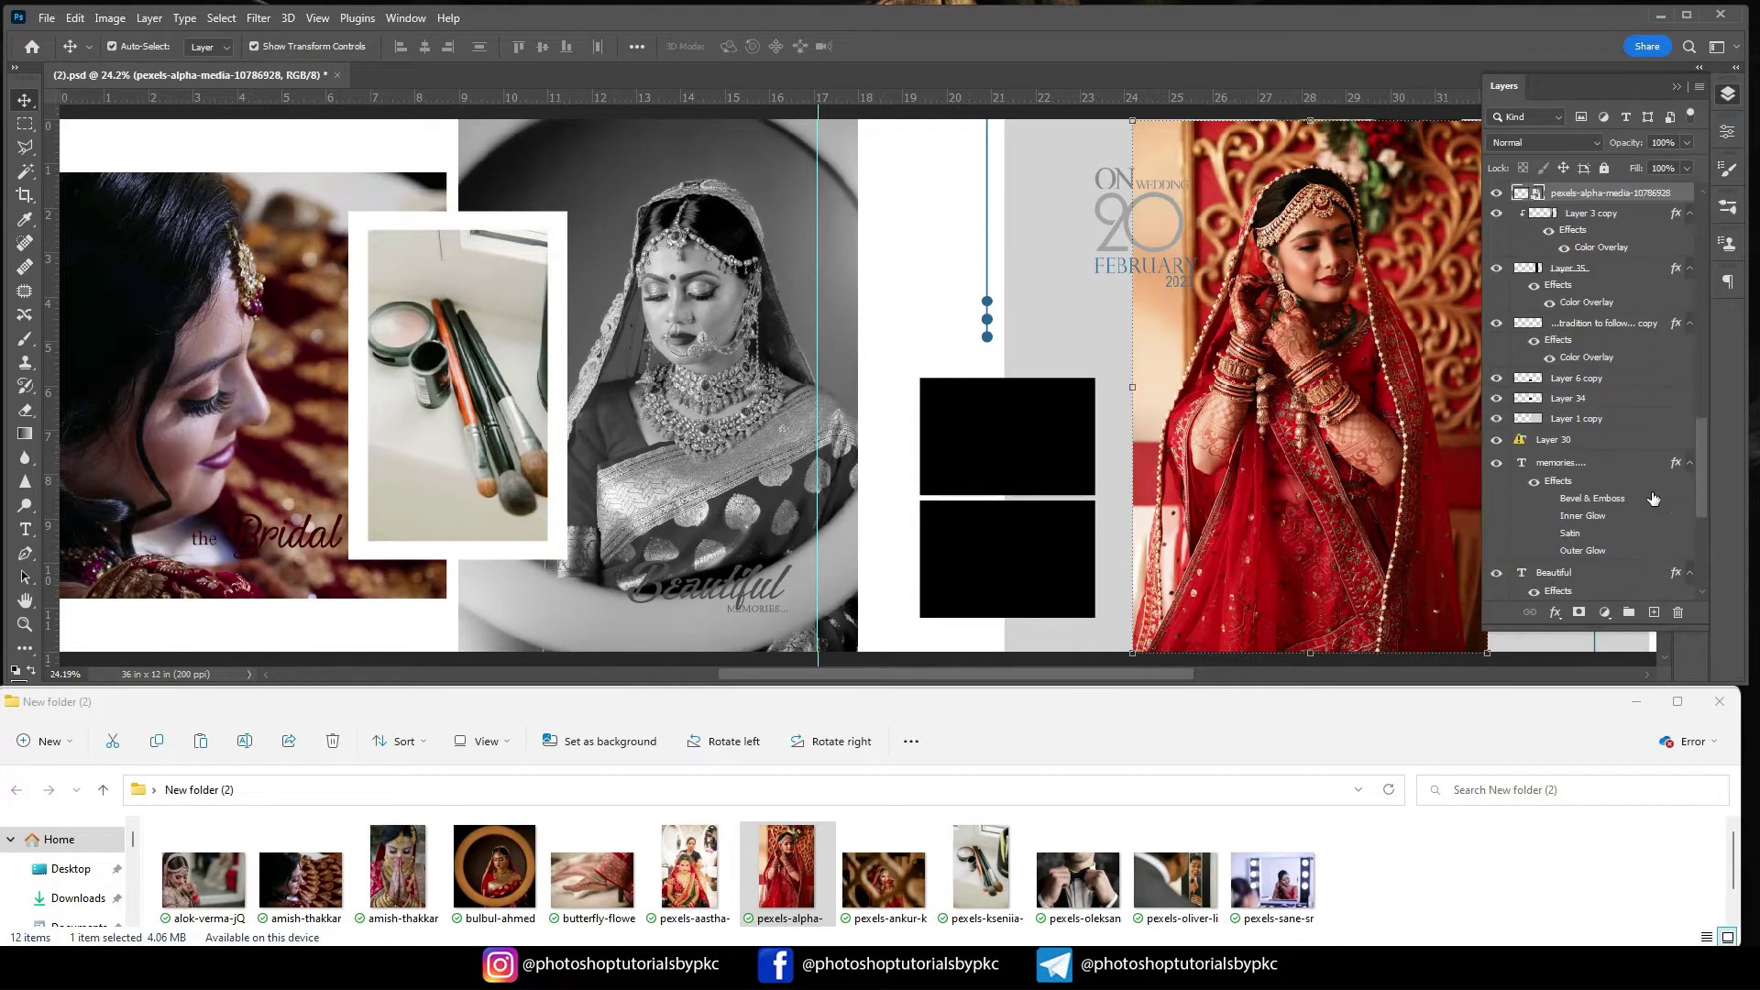
scroll(1655, 486, up, 1)
right_click(1595, 253)
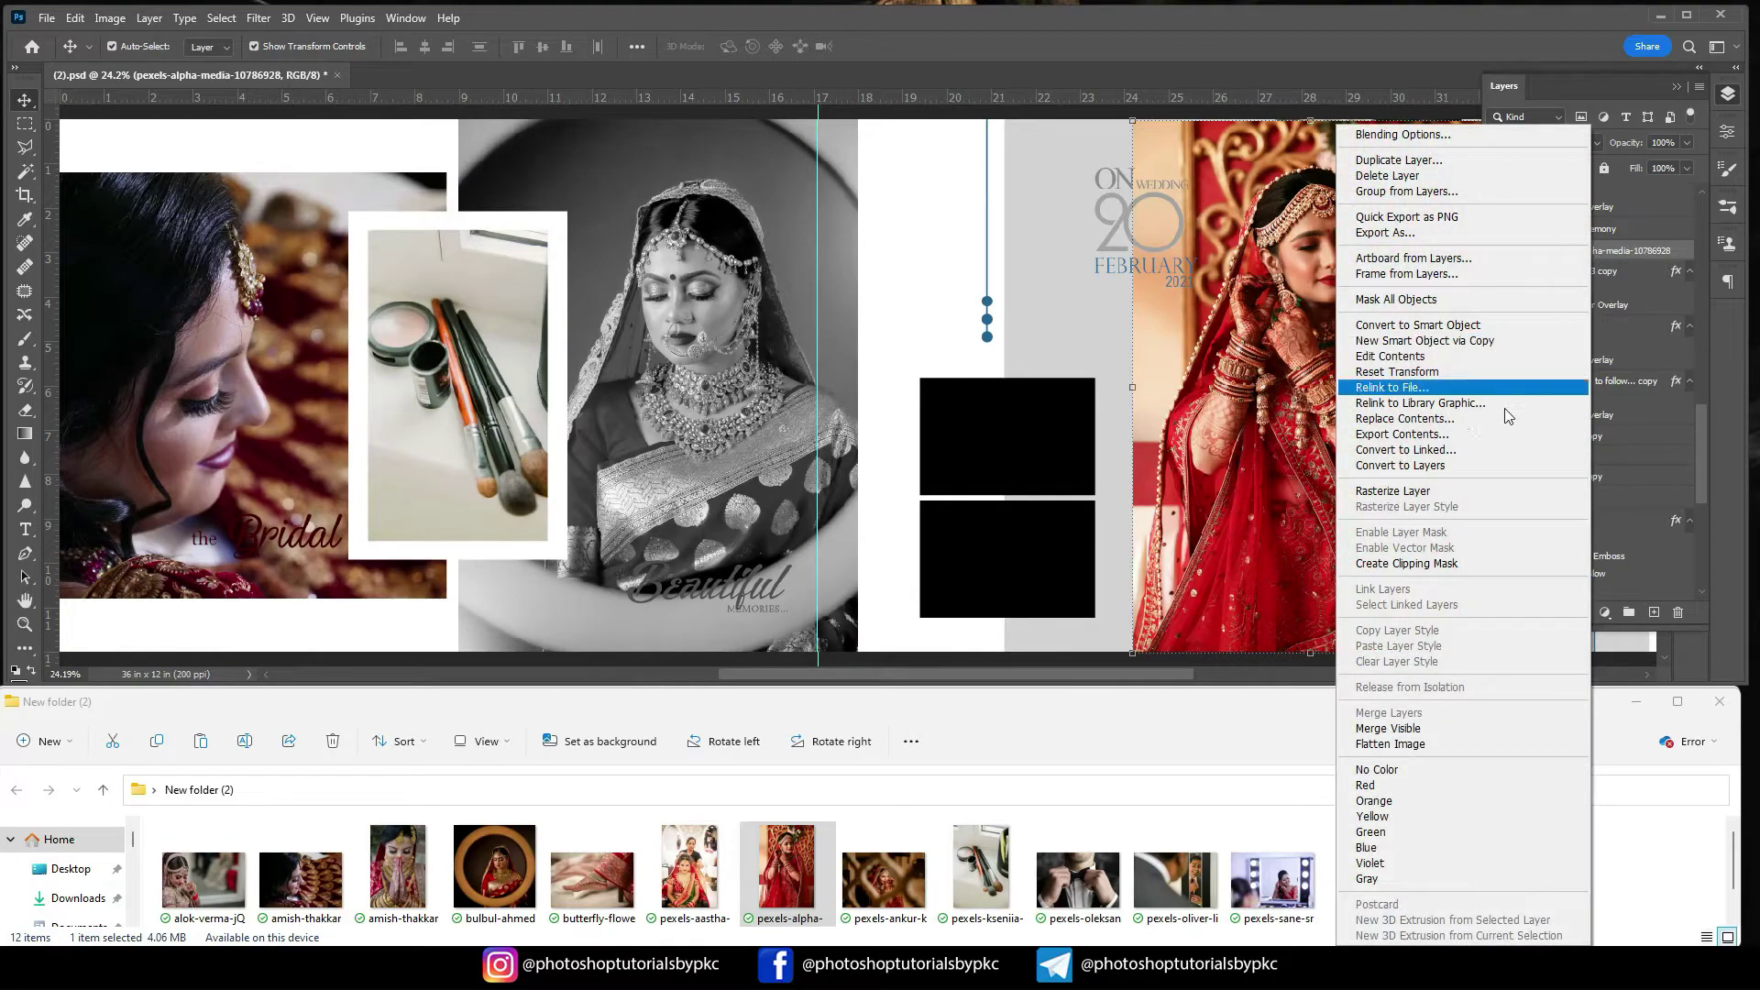
click(1408, 566)
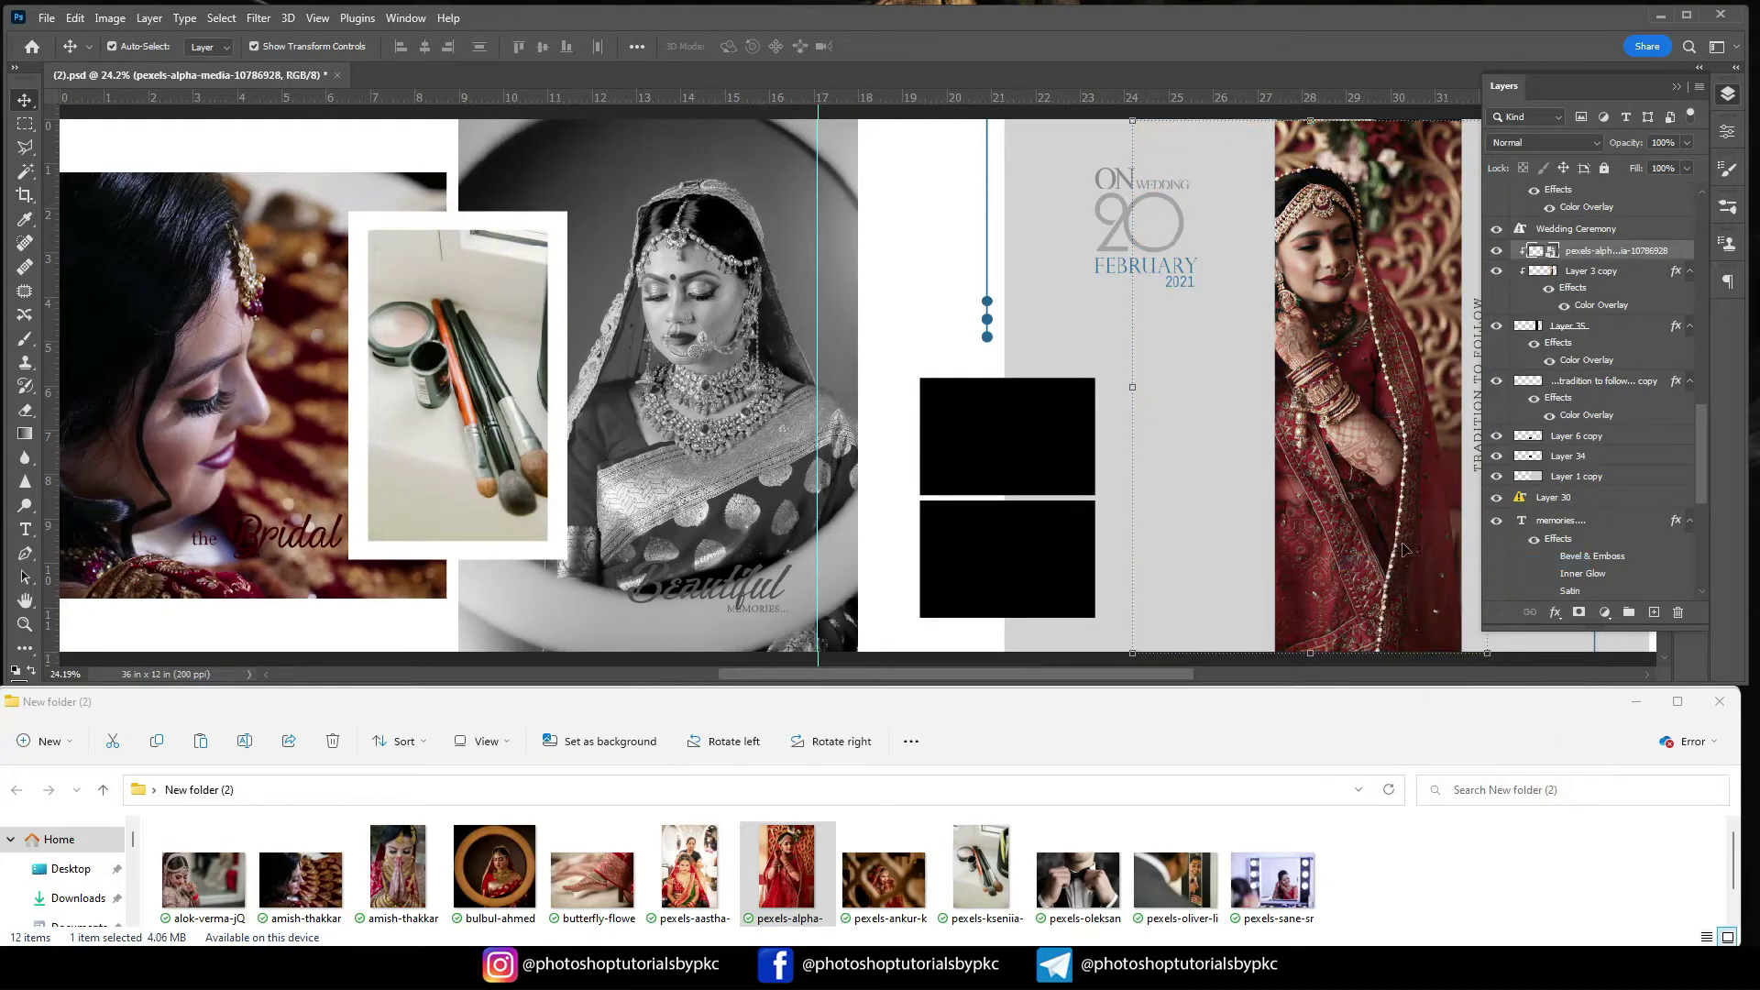
drag(1350, 455, 1387, 453)
Place the groom's bow-tie photo over the upper small black frame at 6.32% scale and clip it to that frame.
click(1017, 472)
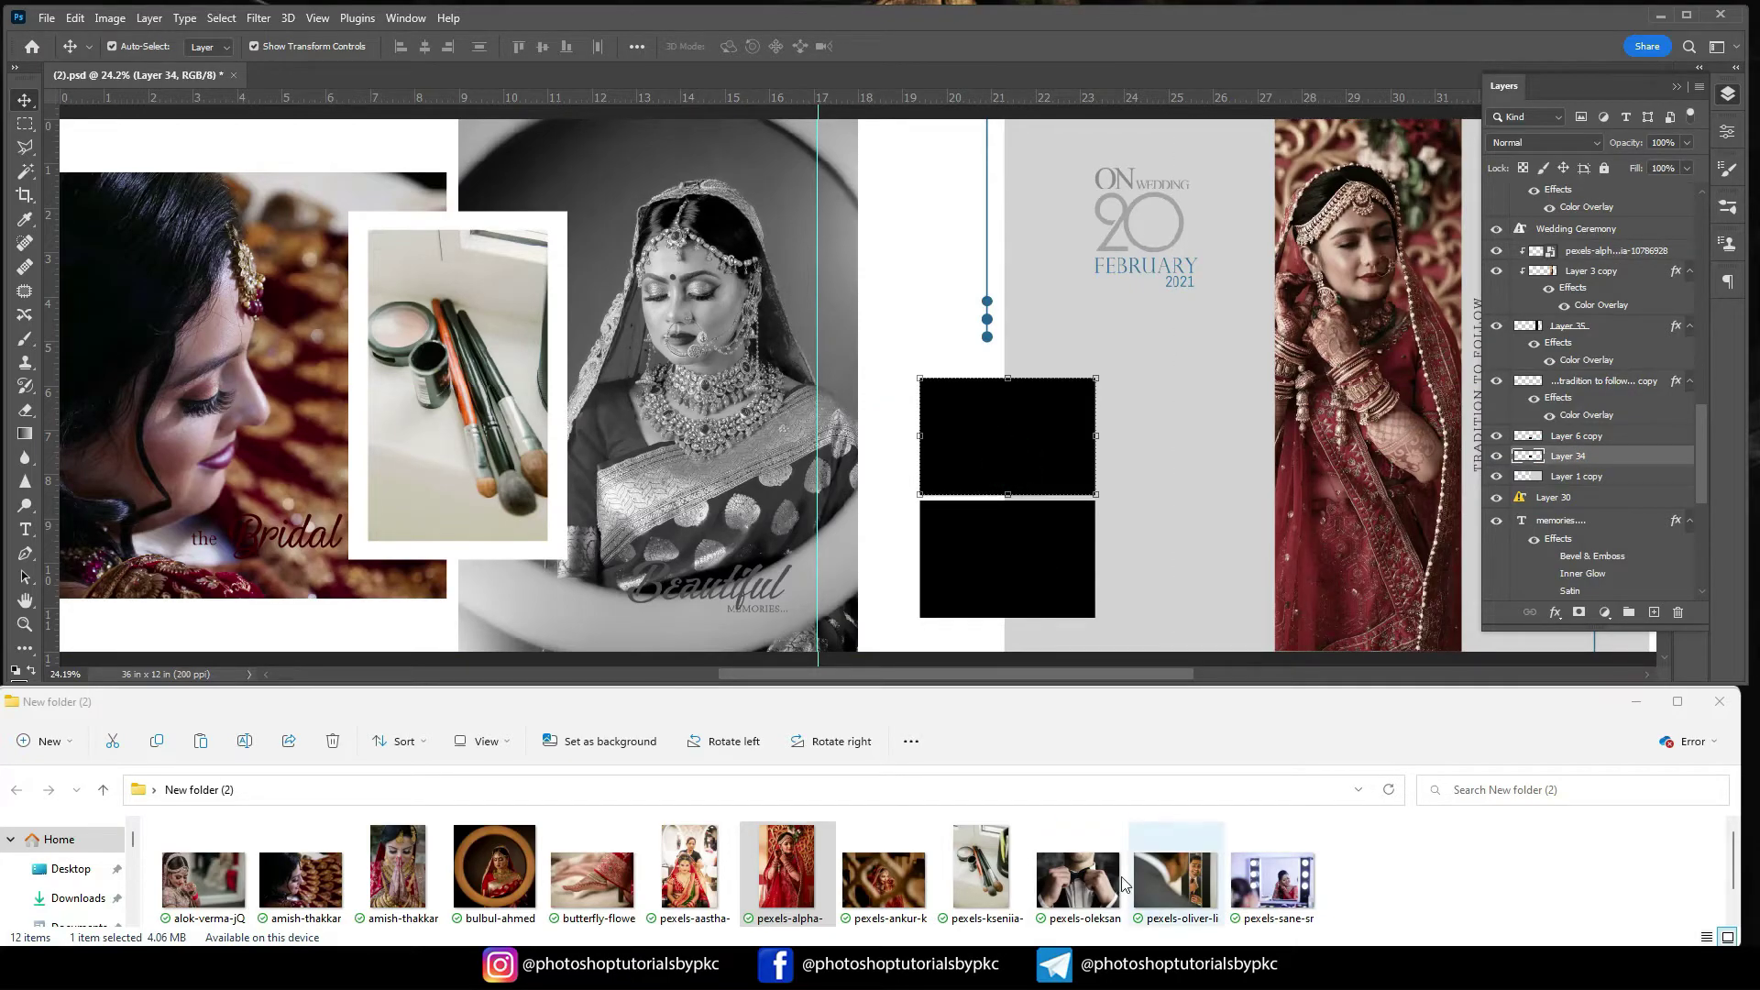
drag(1082, 880, 1009, 470)
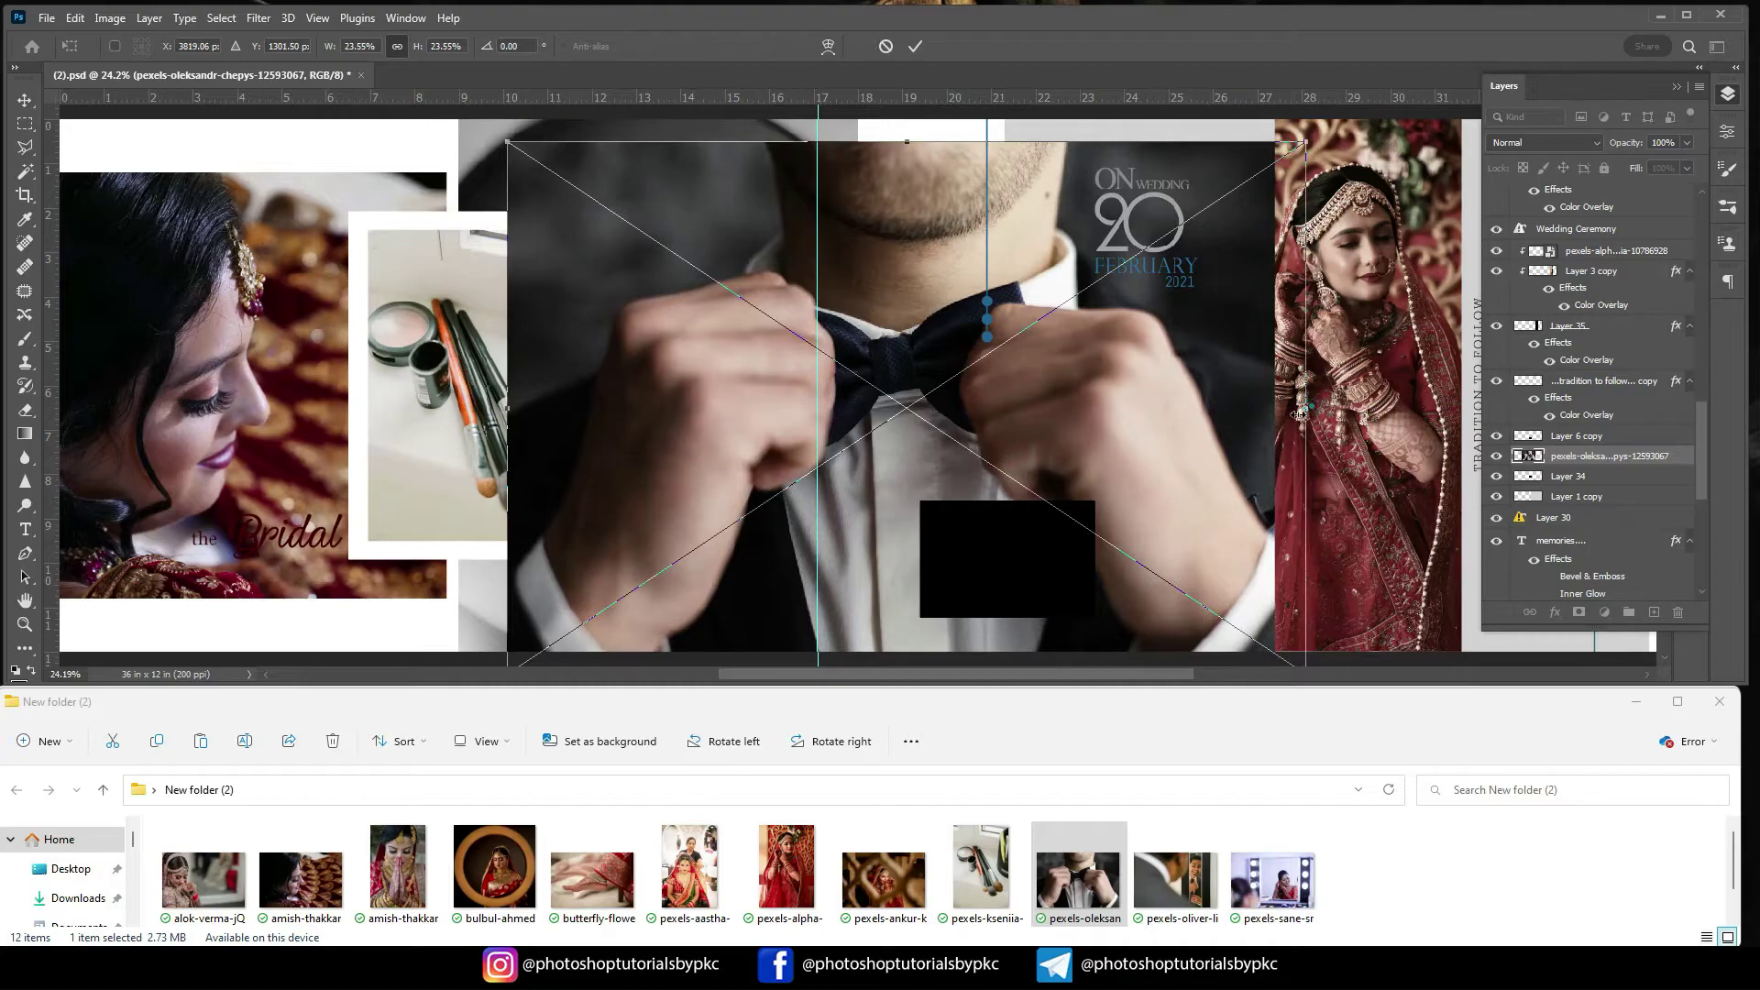
drag(1298, 414, 893, 413)
drag(740, 430, 1043, 472)
drag(1007, 304, 1004, 382)
drag(1053, 459, 1053, 442)
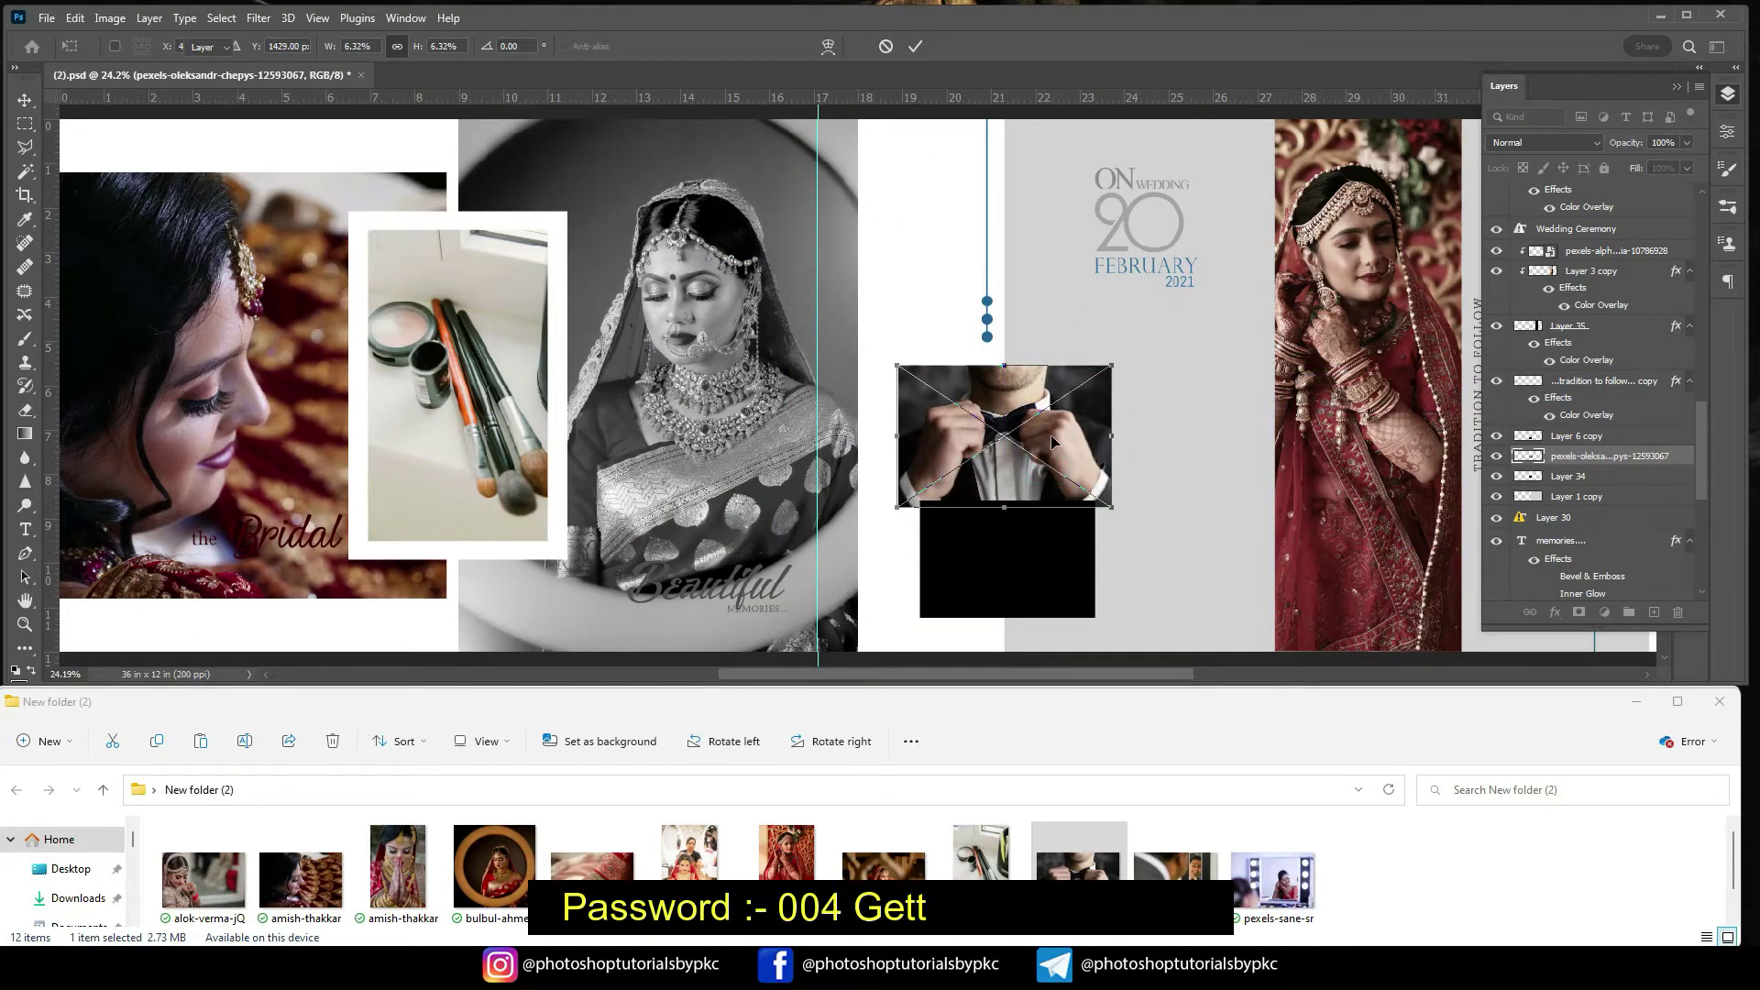
key(Return)
right_click(1576, 463)
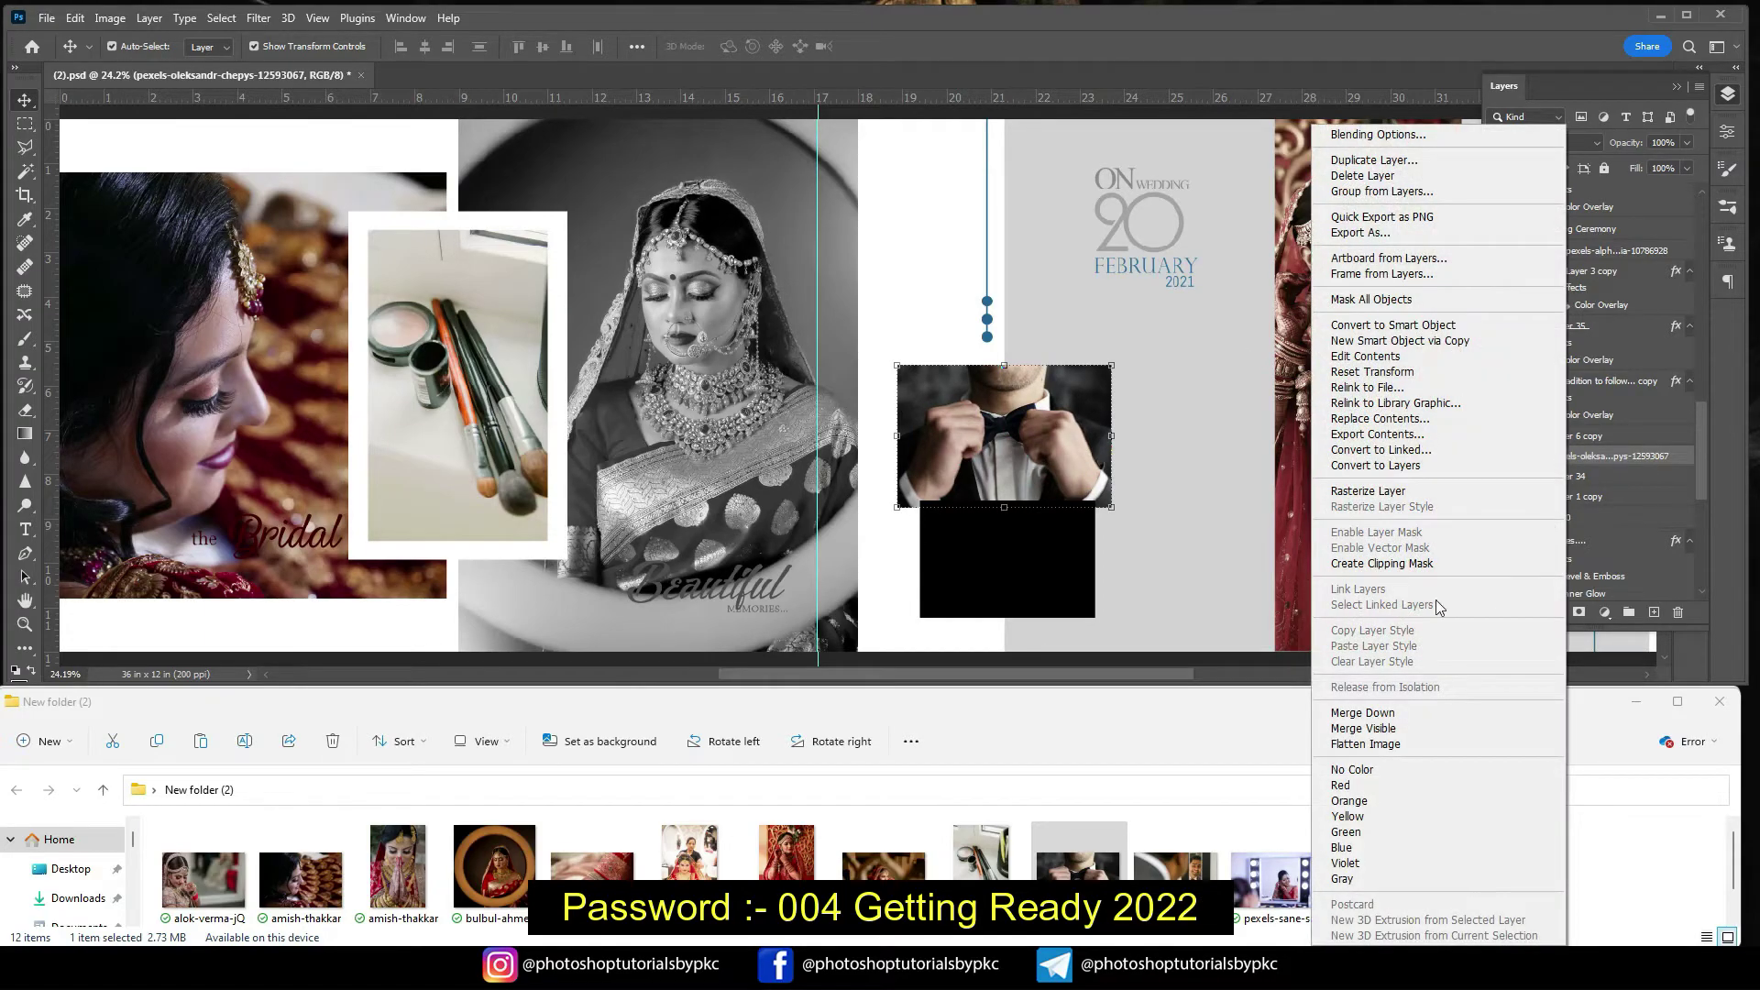
click(1363, 562)
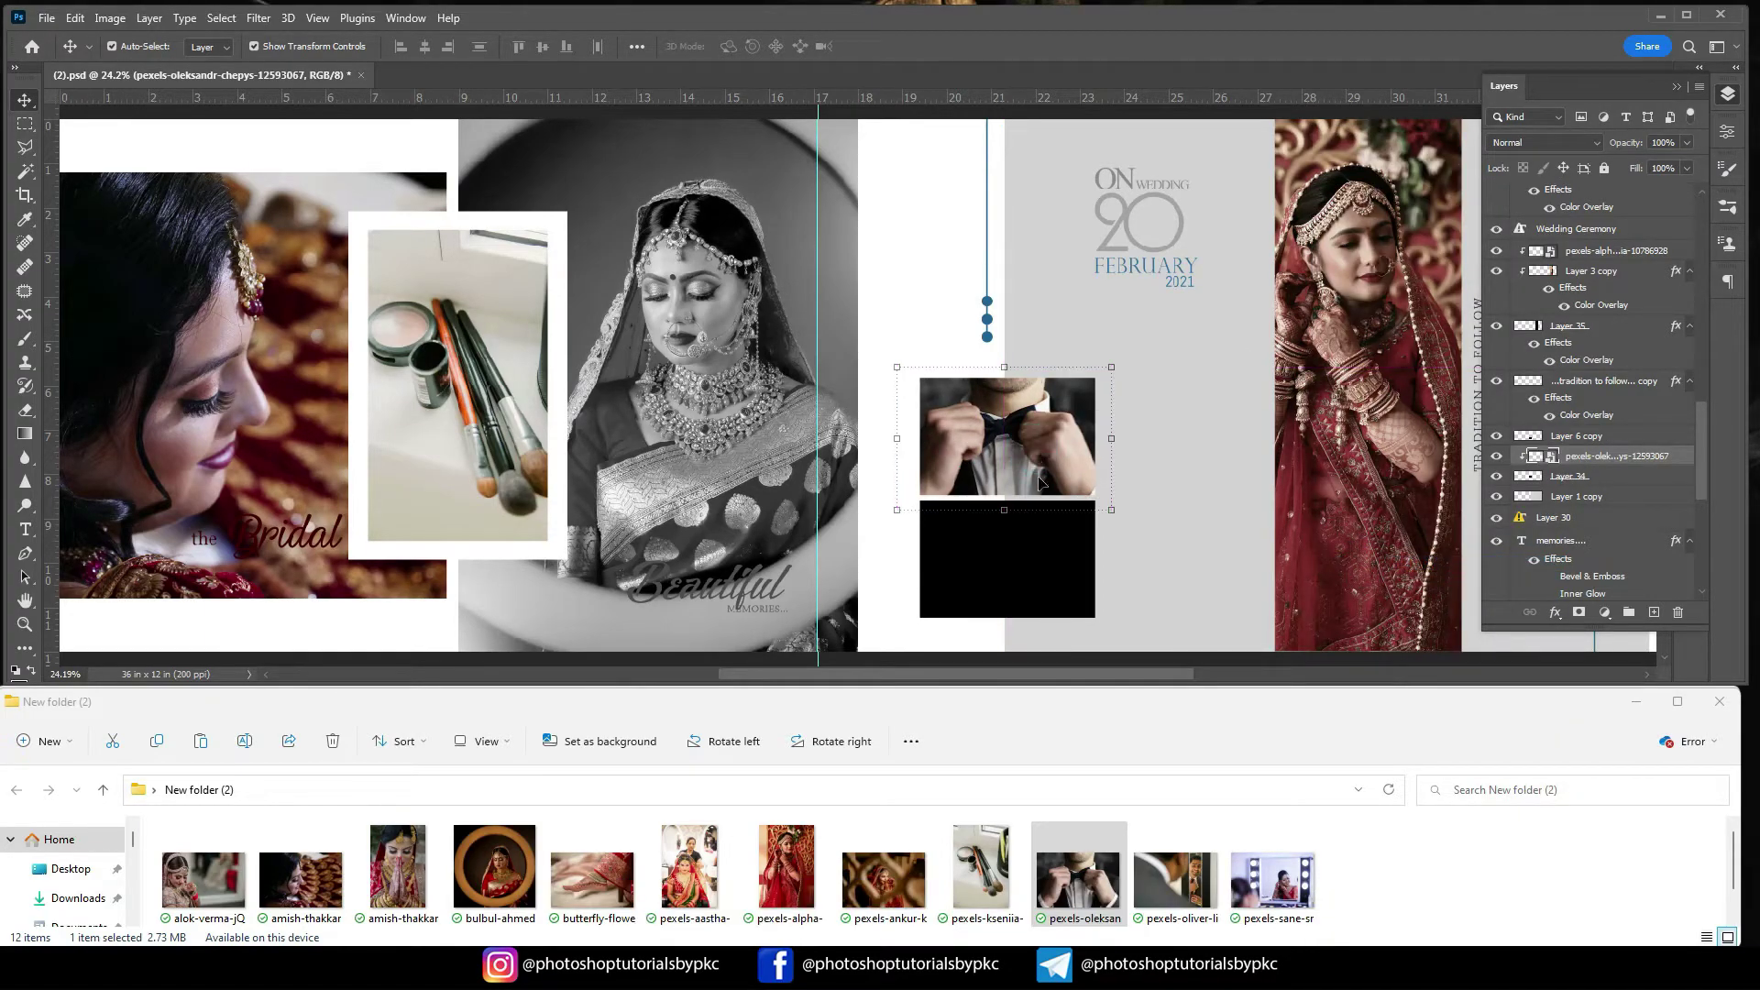
Place the photo of the bride seen through the lattice over the lower small black frame, scaled to 13.95%.
click(1068, 586)
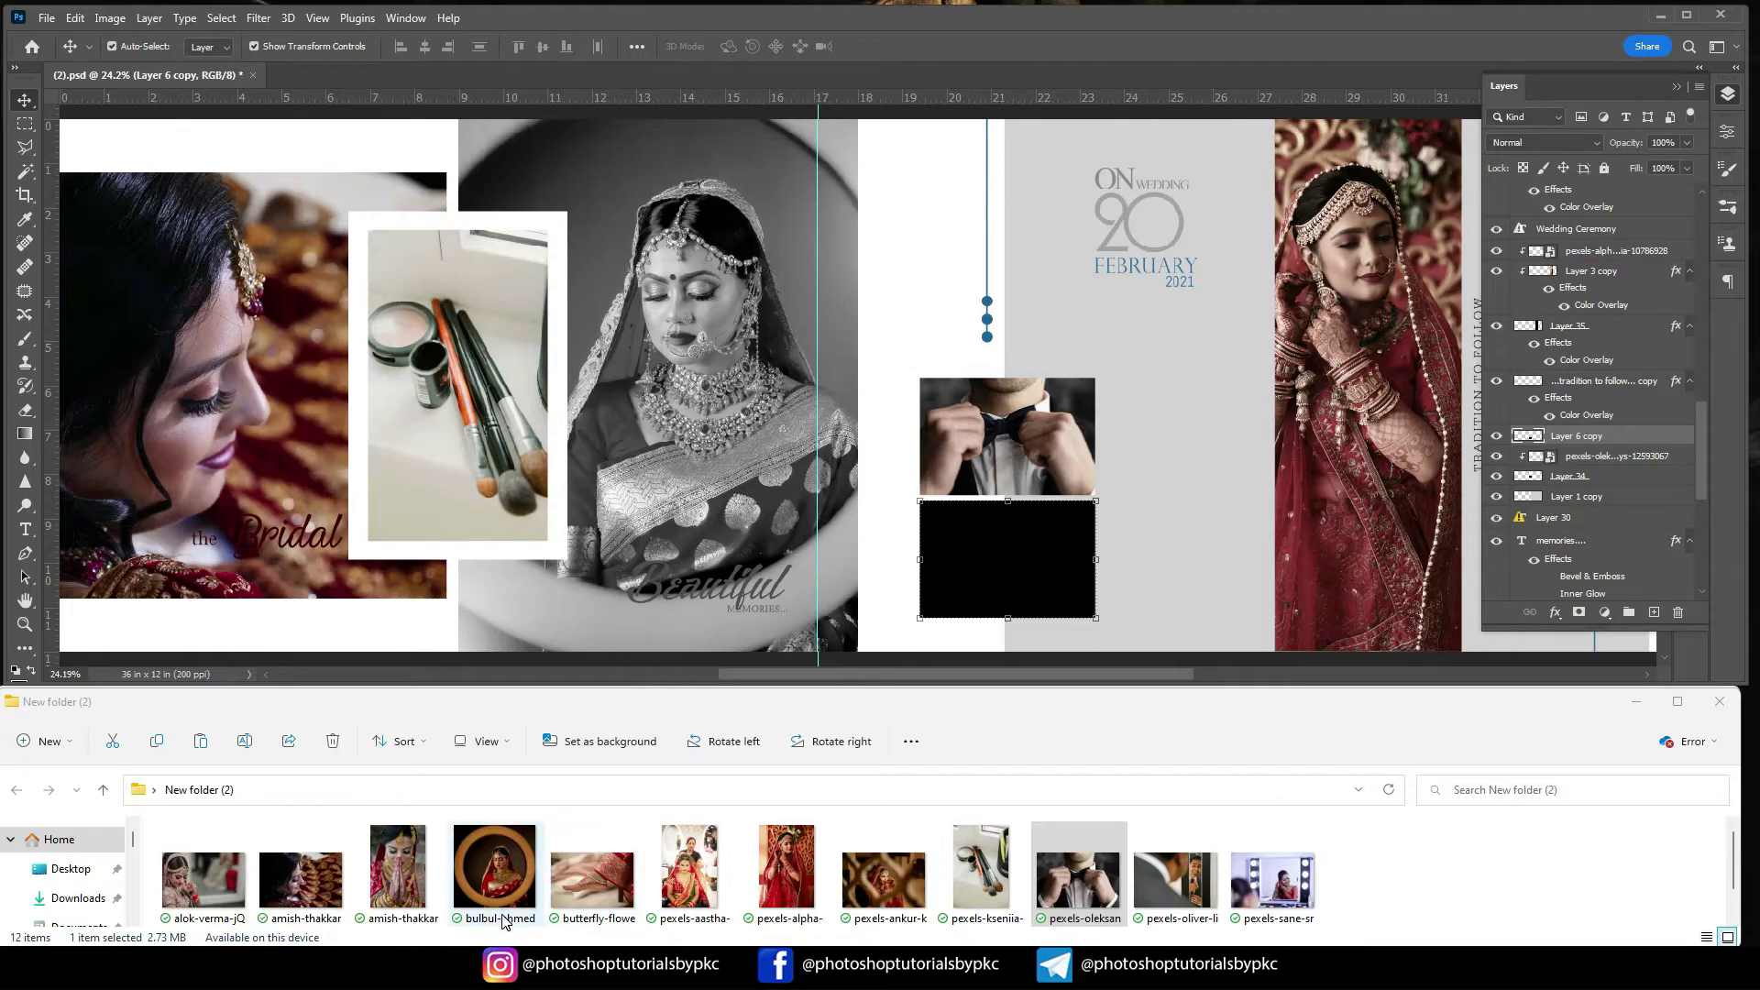
drag(877, 886, 1074, 640)
drag(922, 167, 1022, 471)
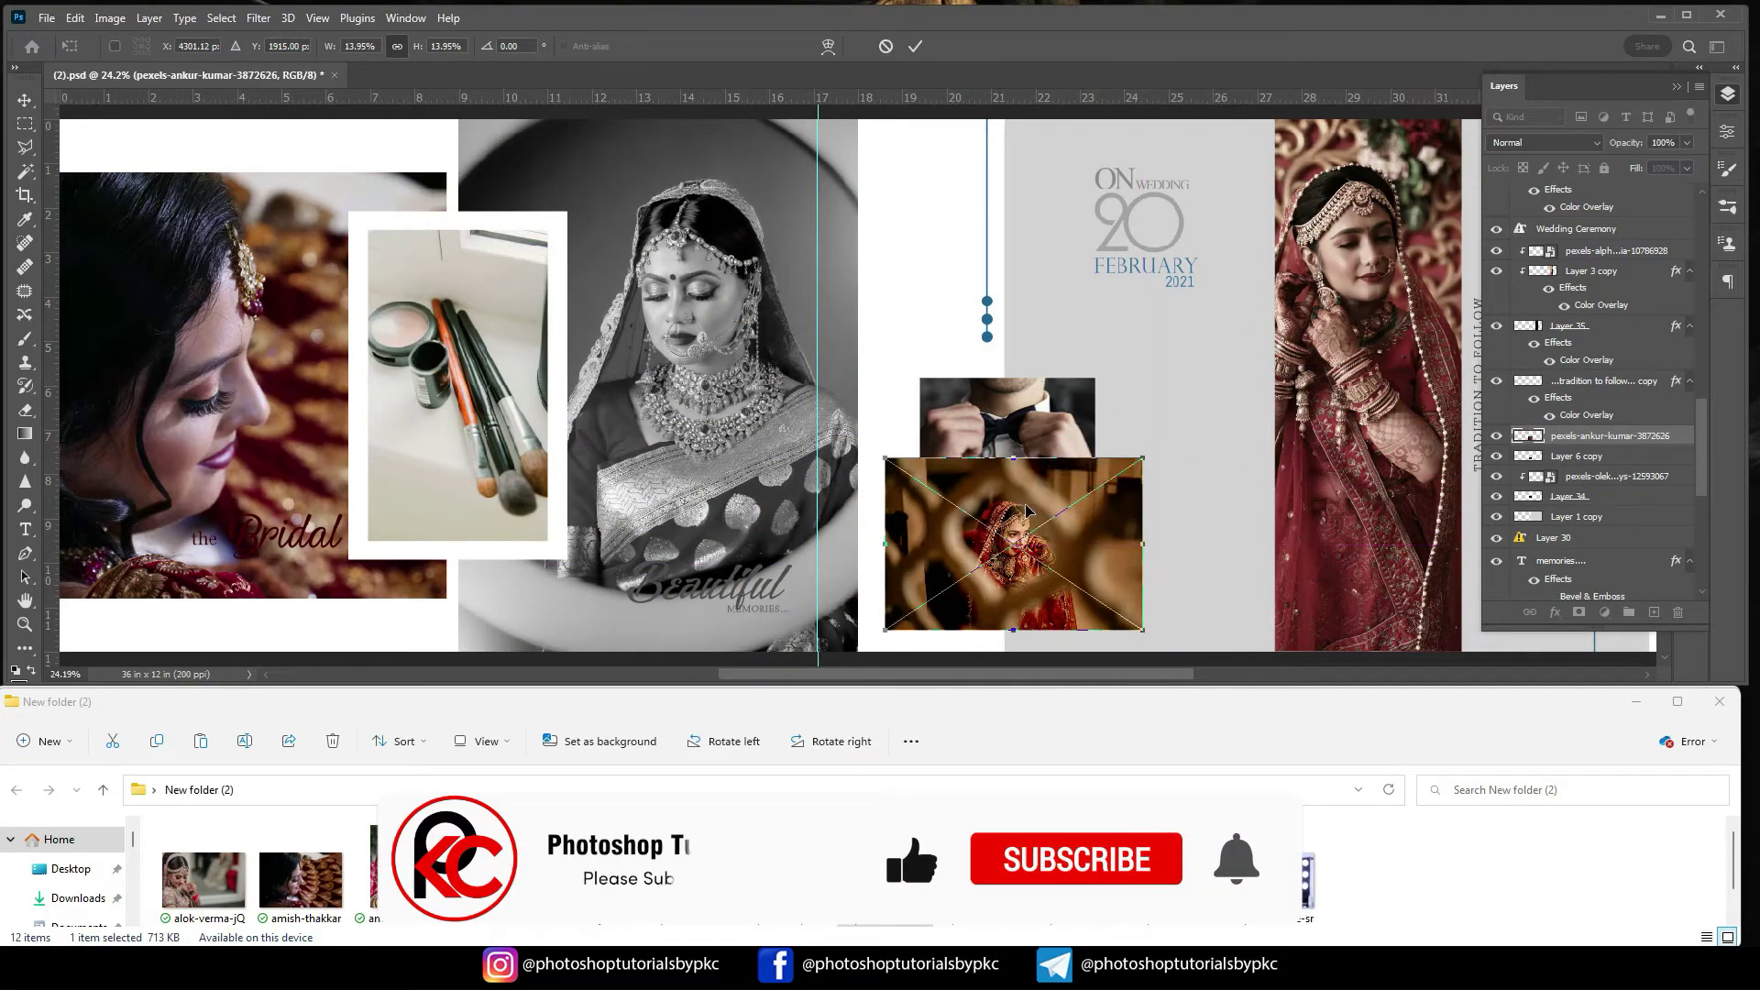
key(Return)
Clip the lattice bride photo to the lower small frame, adjust its position slightly, and deselect the layers.
right_click(1613, 438)
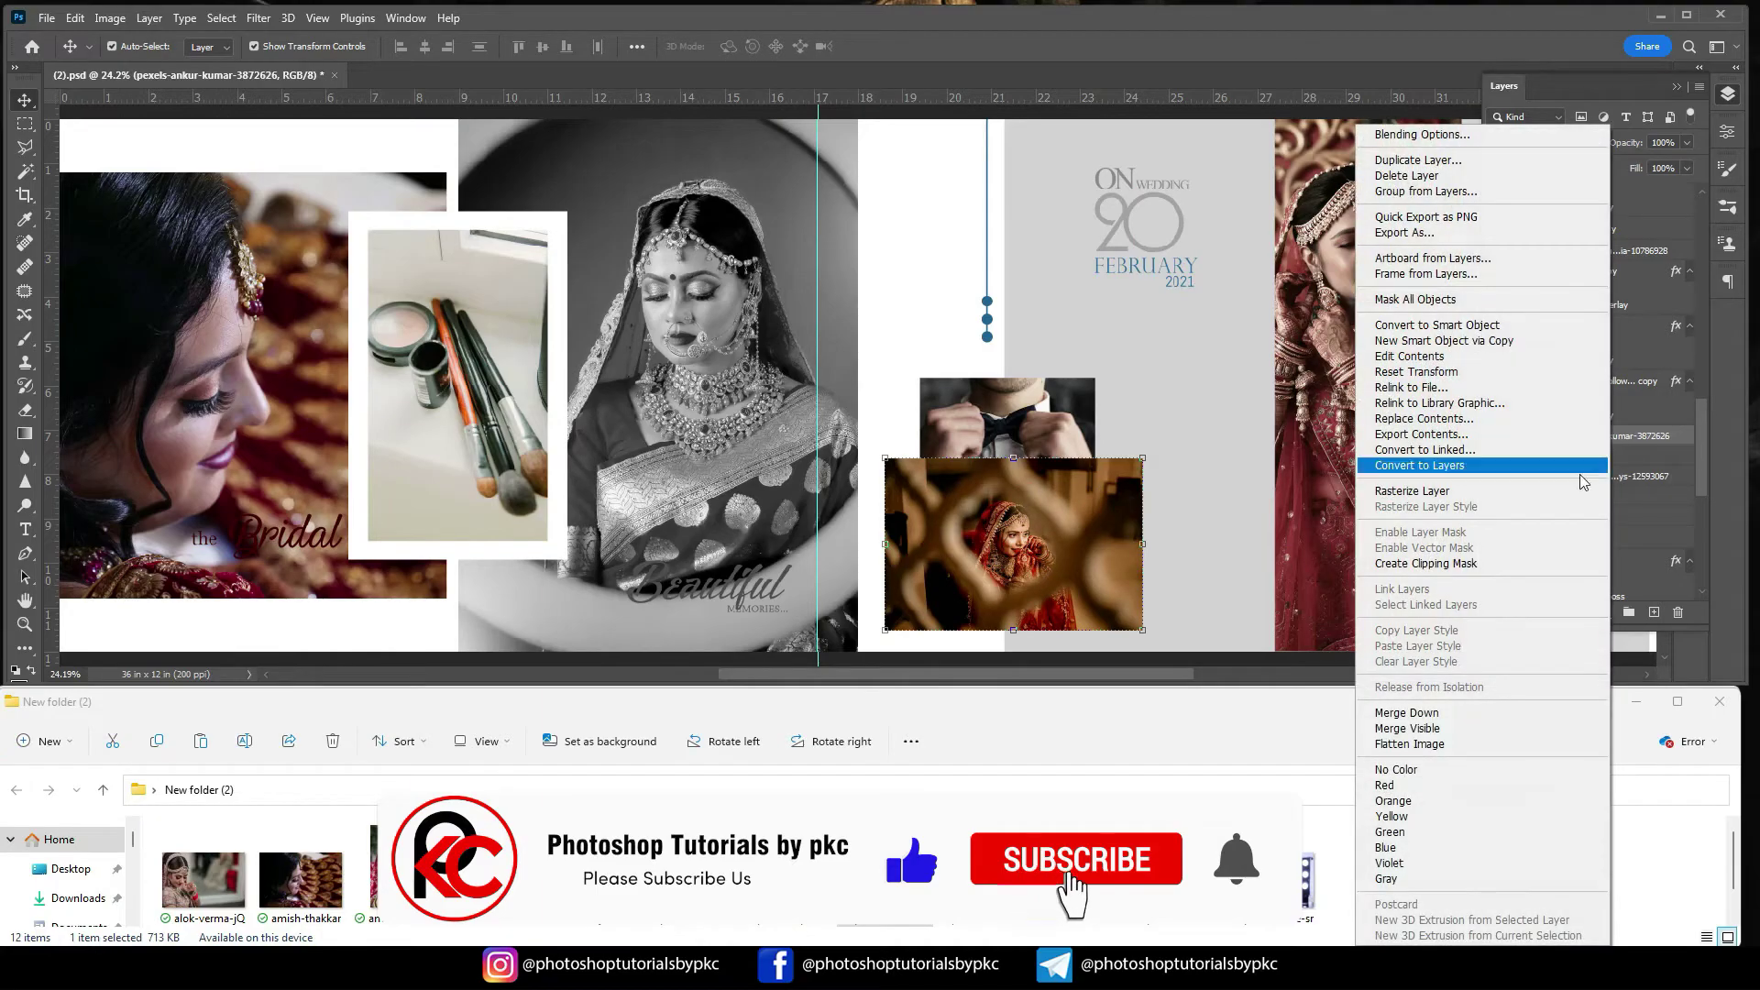
click(1430, 564)
drag(1050, 571, 1040, 576)
click(1071, 338)
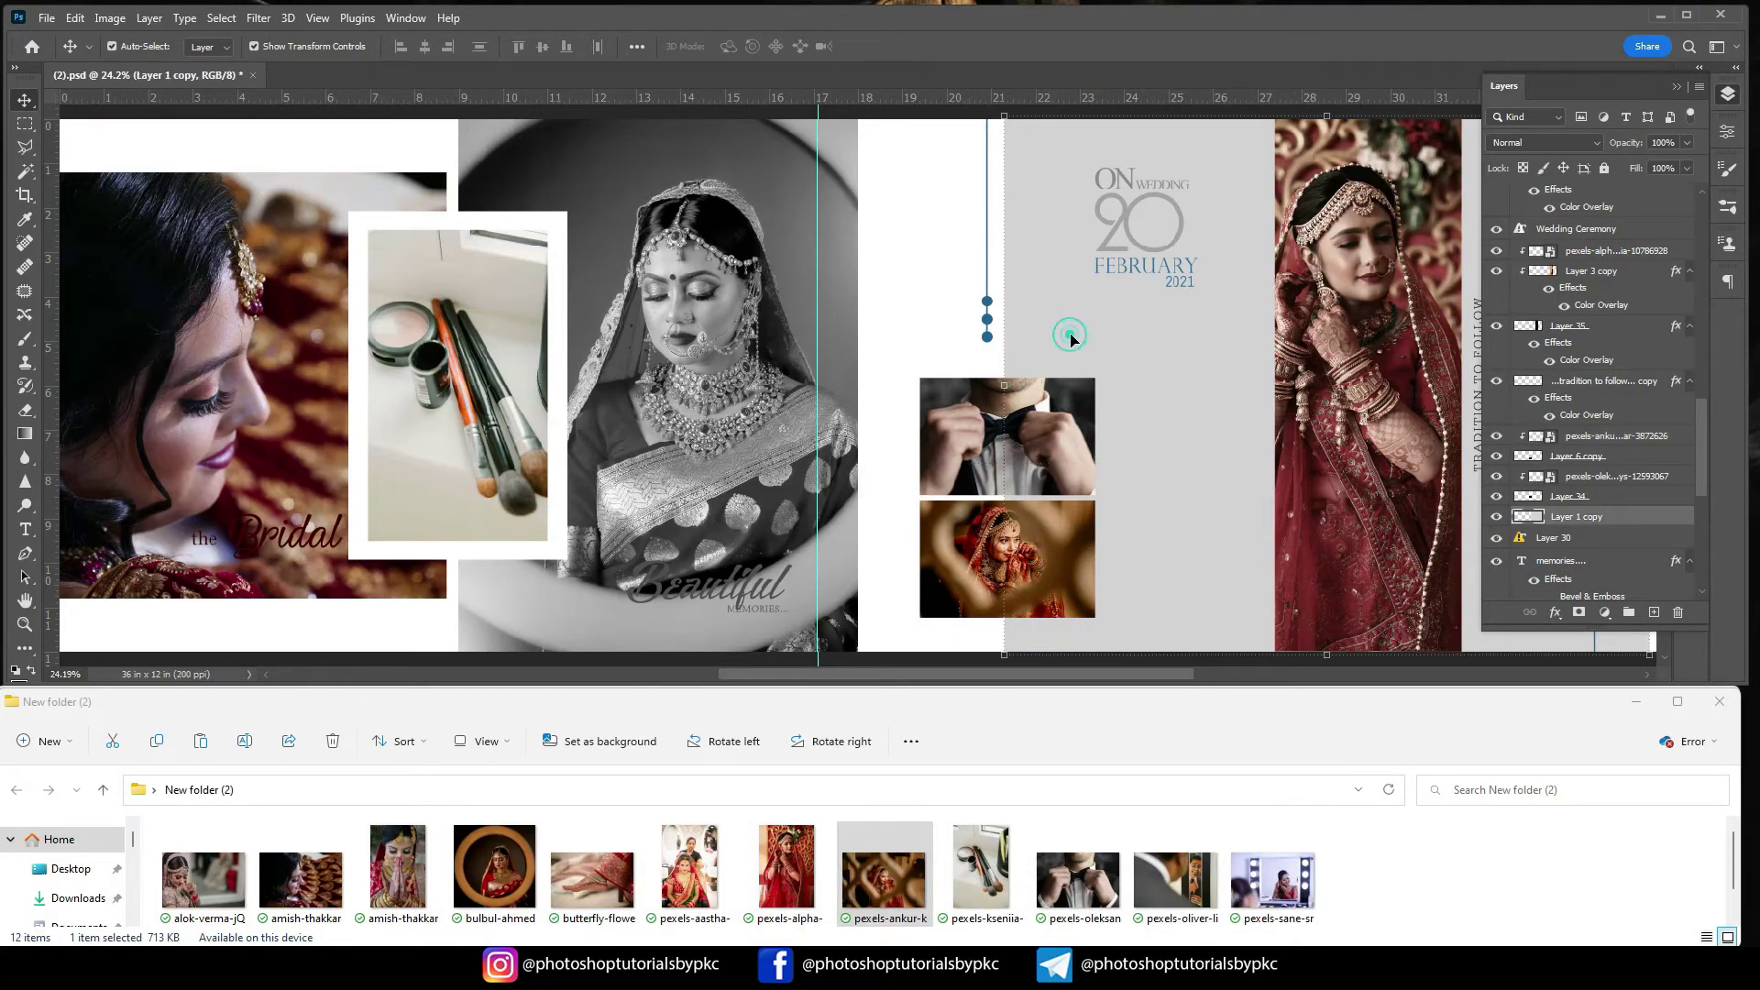
click(908, 325)
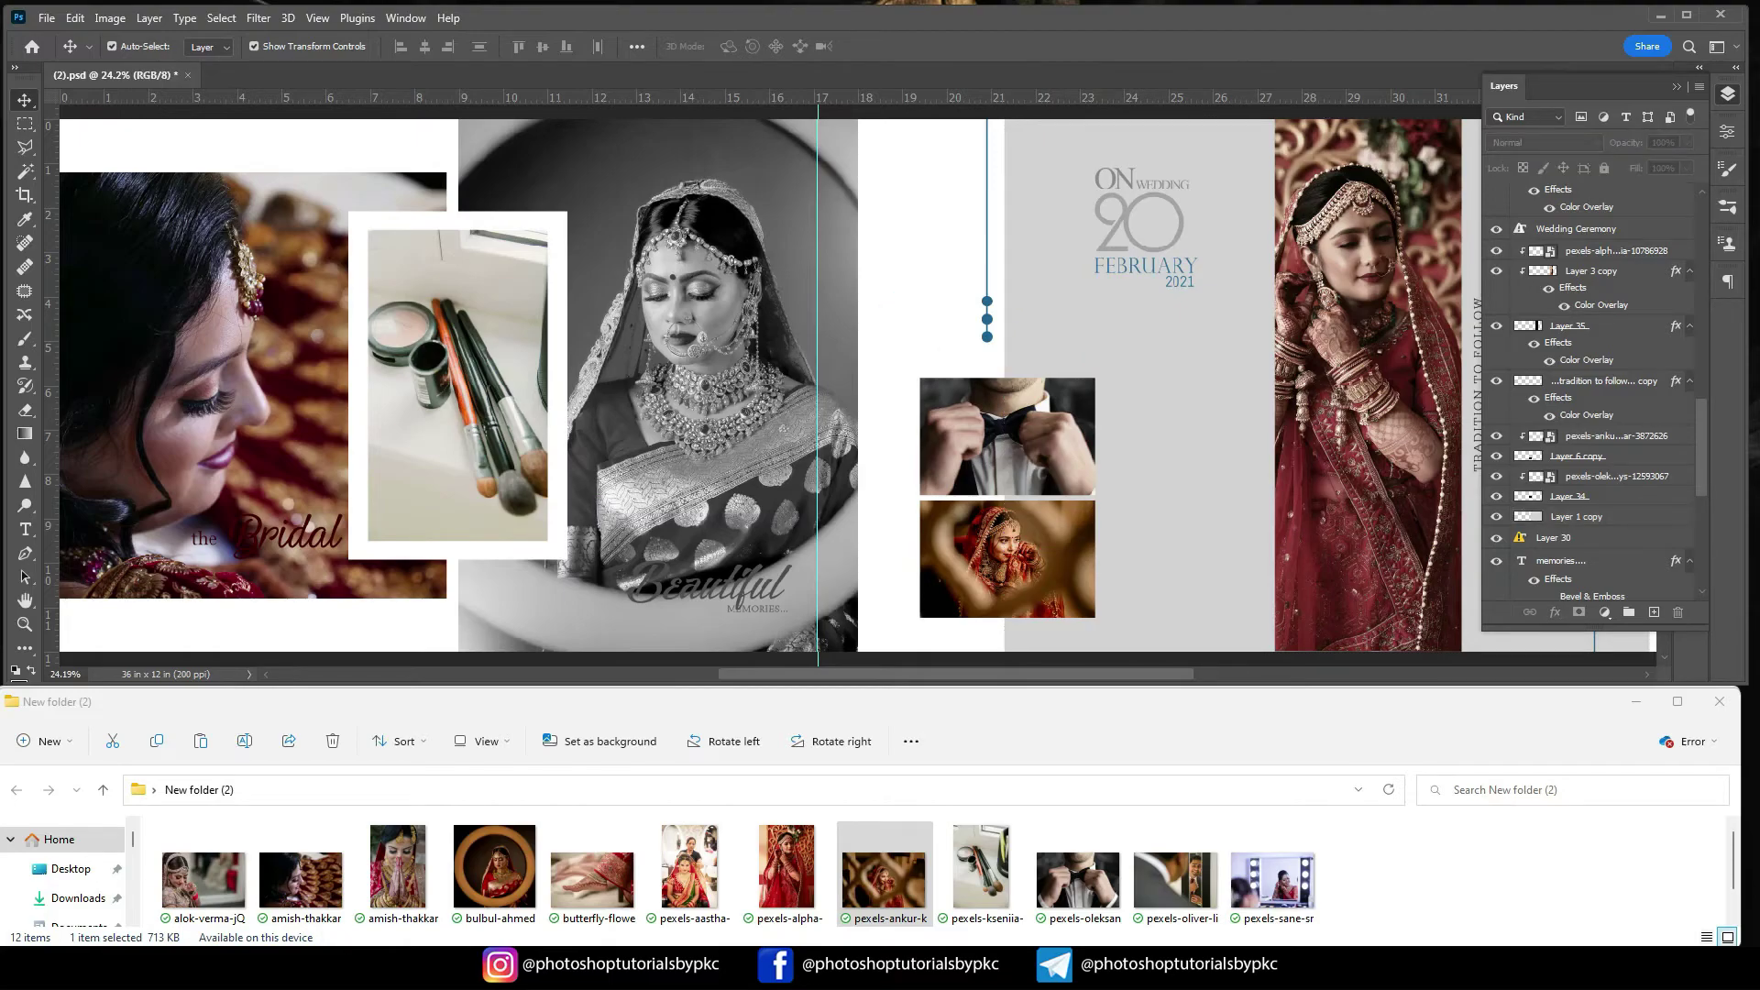